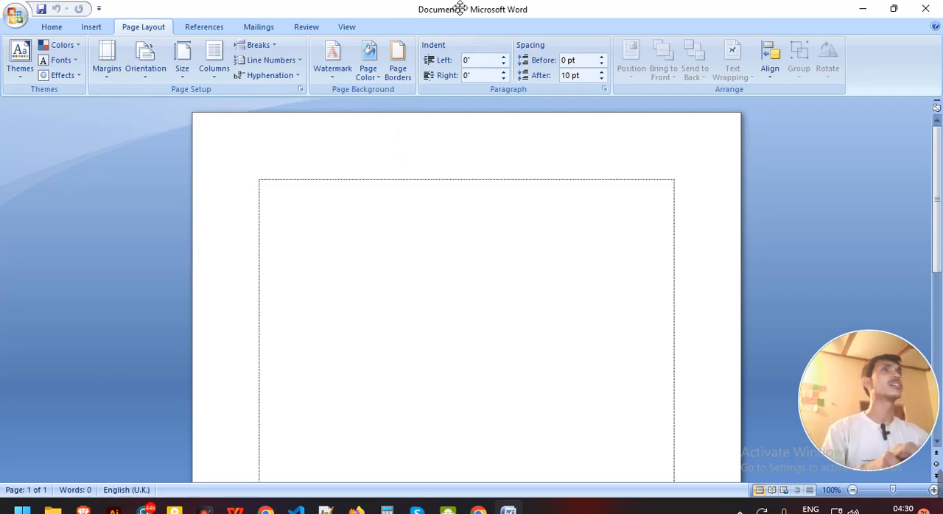
Minimize the Magnifier window so the Word document is unobstructed.
click(539, 122)
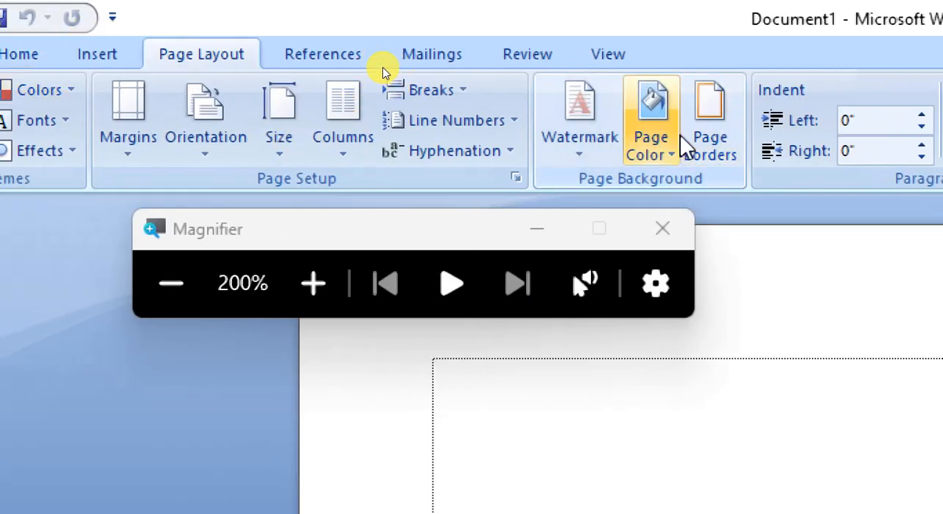
click(538, 231)
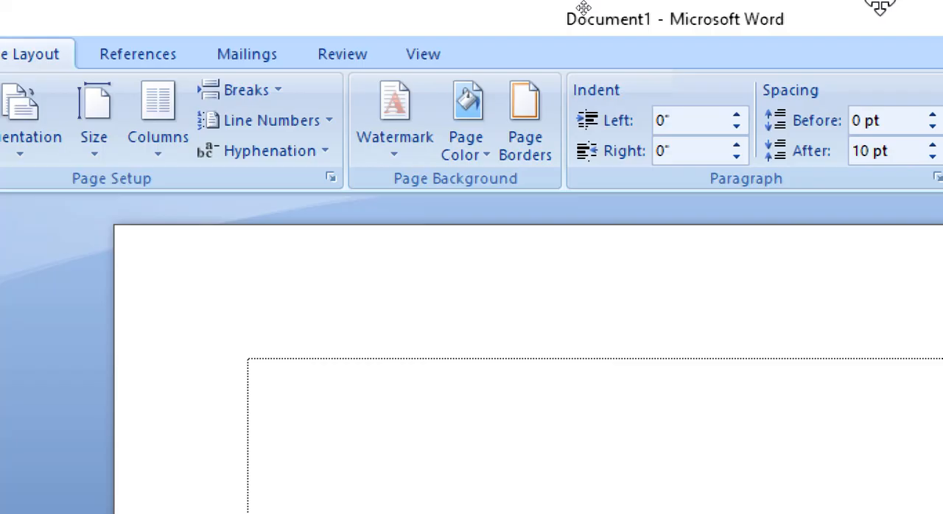
Add a decorative page border of red flowers with green leaves around the whole document.
click(517, 130)
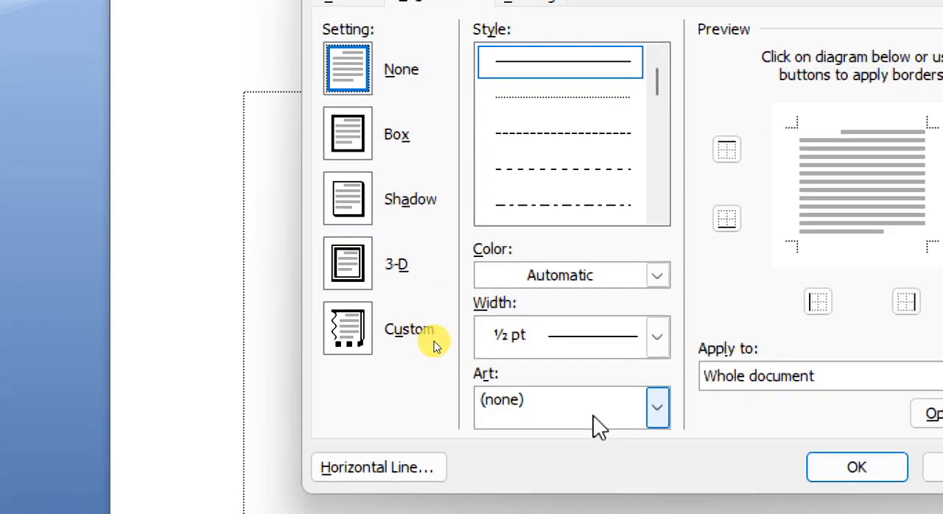
click(594, 417)
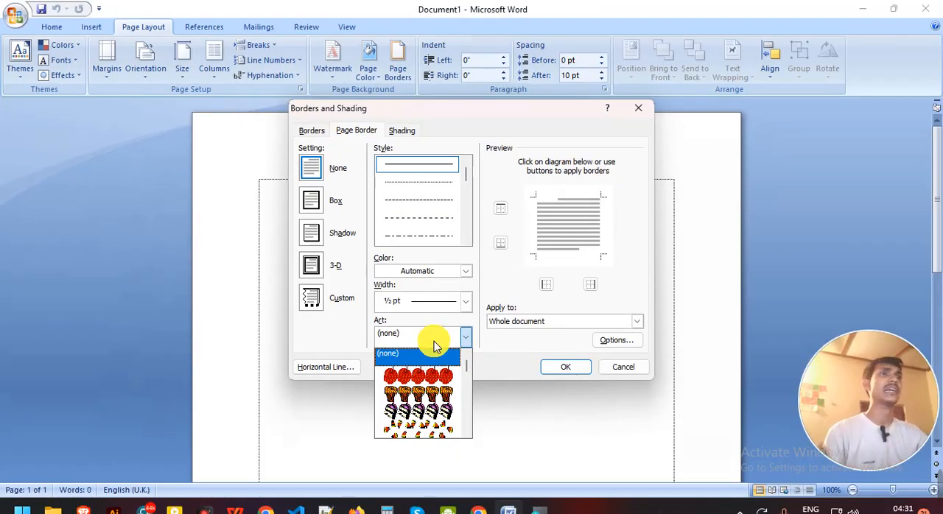
scroll(431, 398, down, 5)
scroll(432, 428, down, 3)
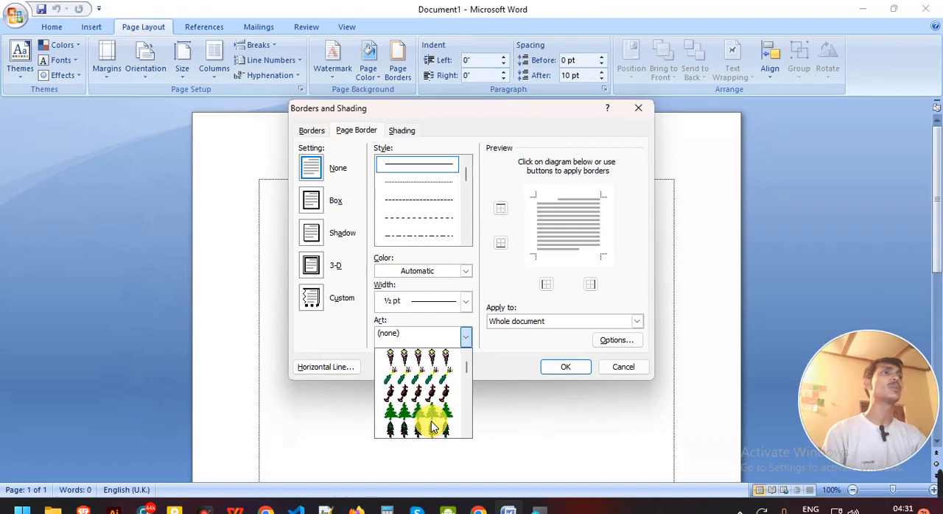
scroll(432, 428, down, 5)
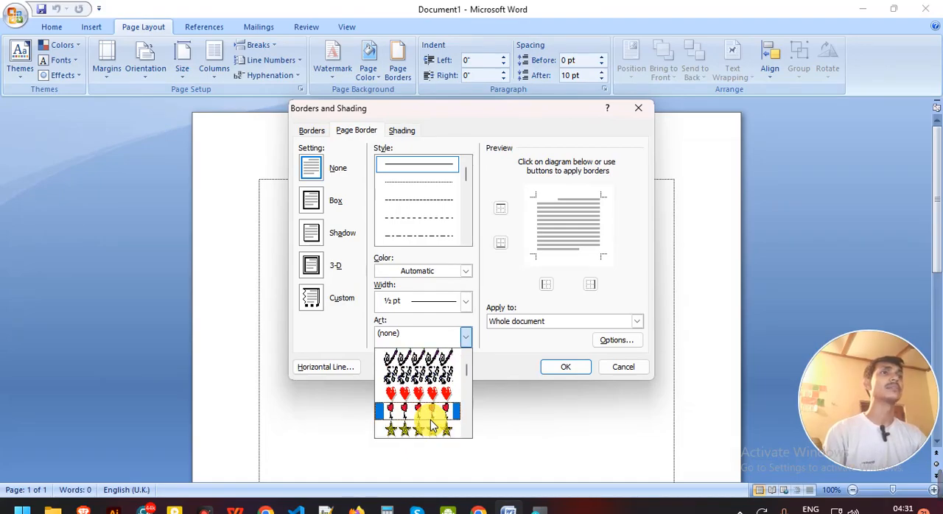
scroll(433, 425, down, 8)
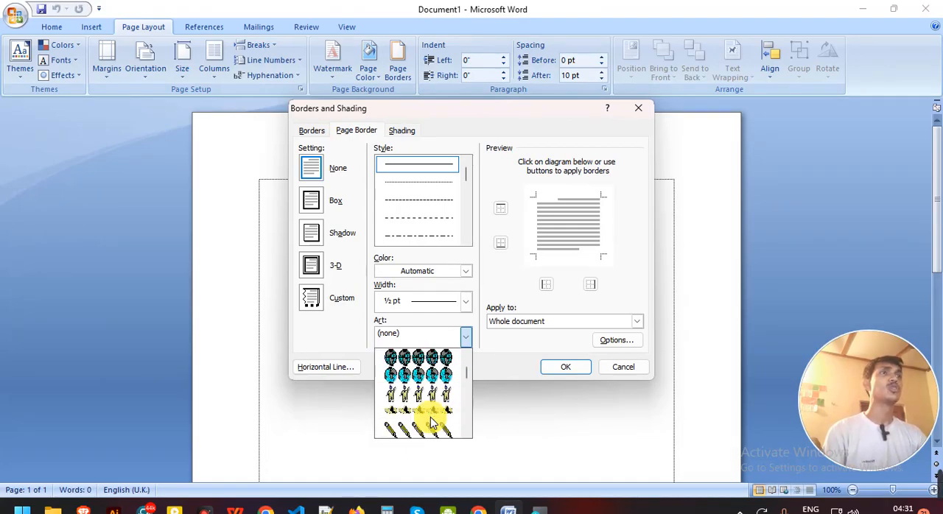
scroll(433, 425, down, 5)
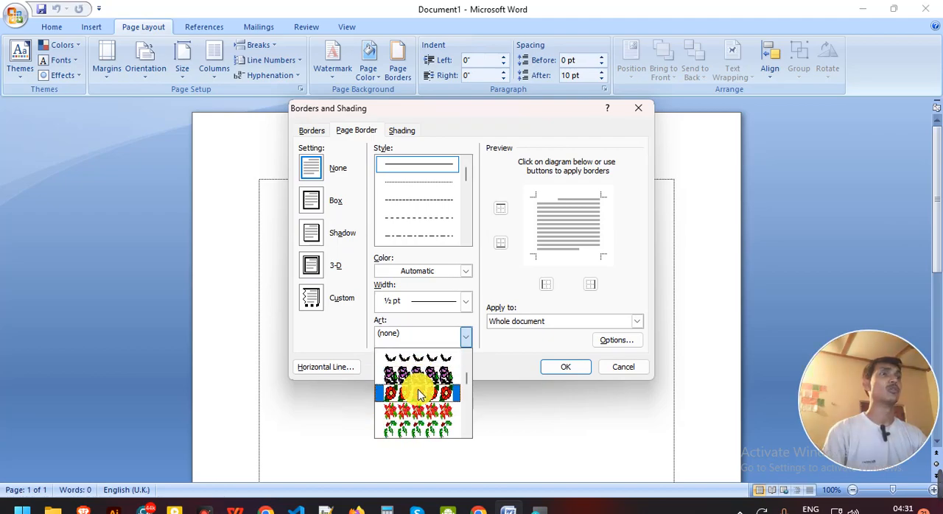
click(419, 394)
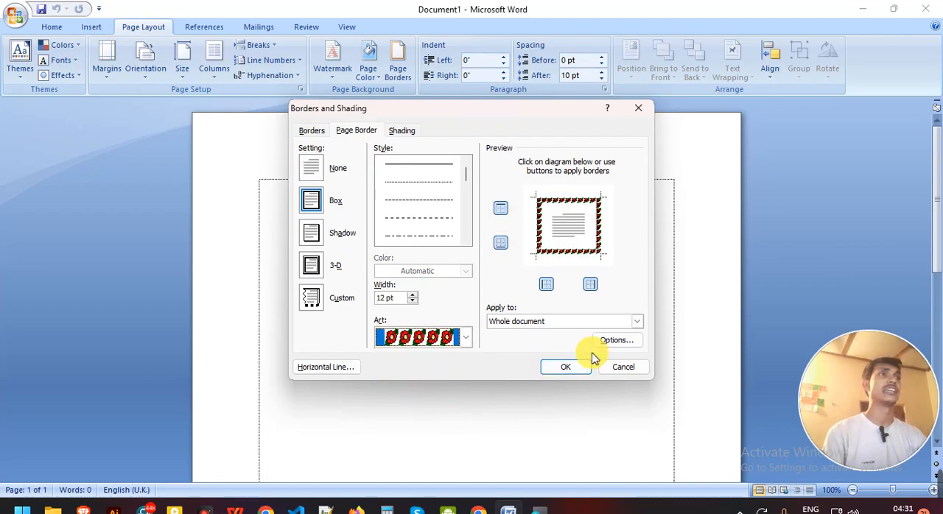
click(565, 366)
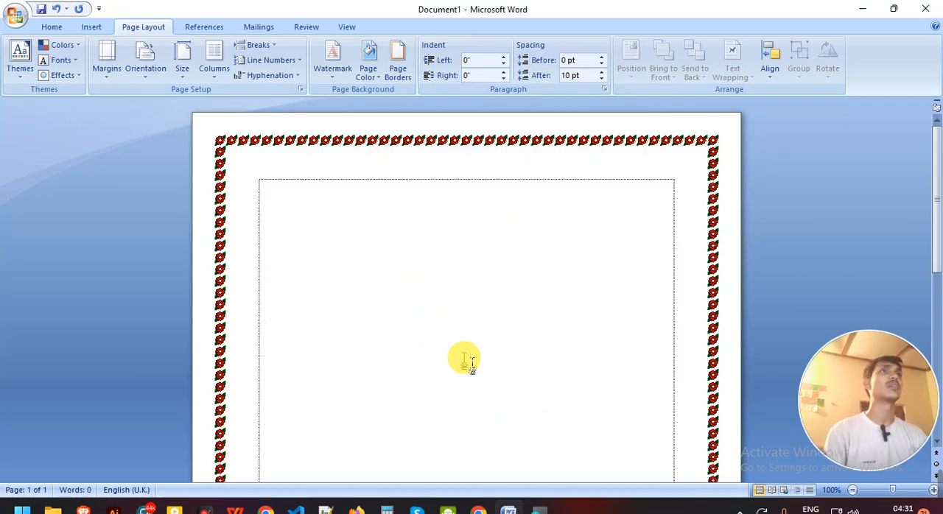
Generate four paragraphs of sample text on the page with =rand(4).
text(=)
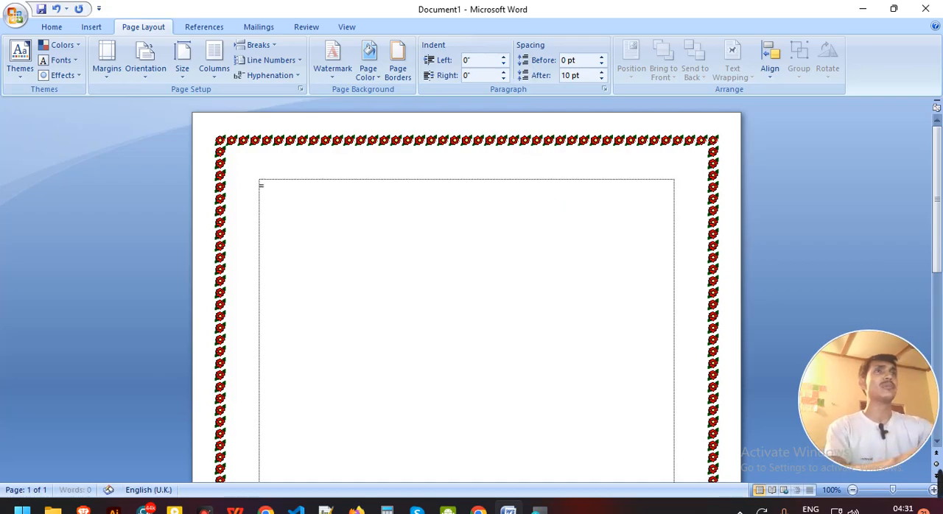
text(rand(4)
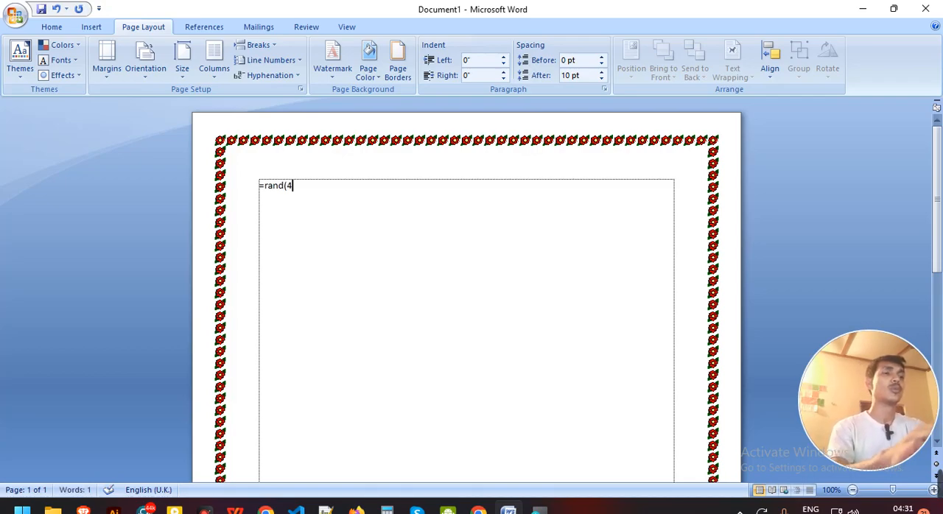
text())
key(Return)
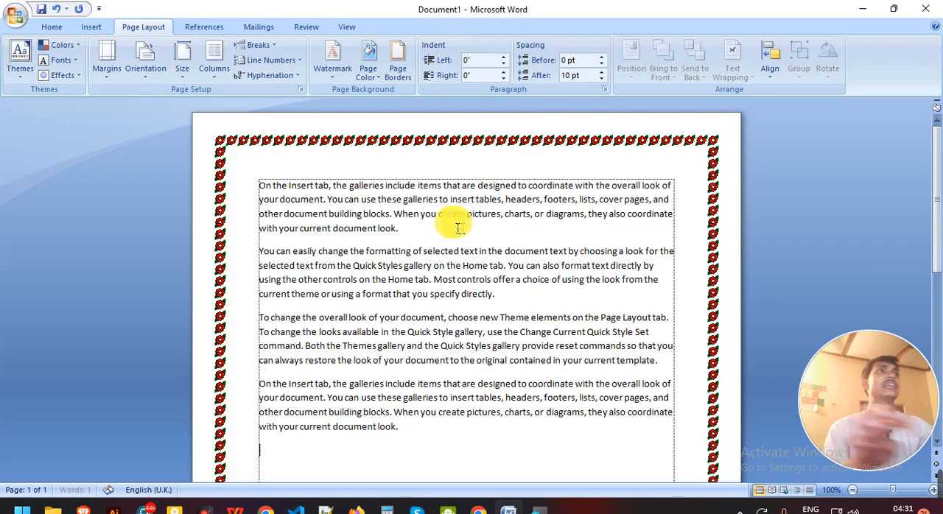
Enlarge the font of all the sample paragraphs by several sizes and justify them.
drag(407, 441, 245, 188)
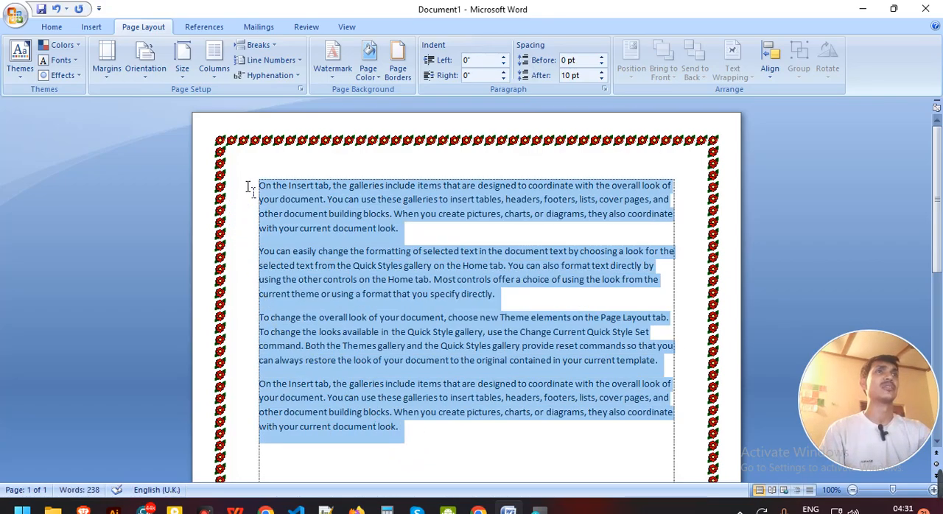
key(ctrl+j)
key(ctrl+shift+period)
key(ctrl+shift+period)
key(ctrl+shift+period)
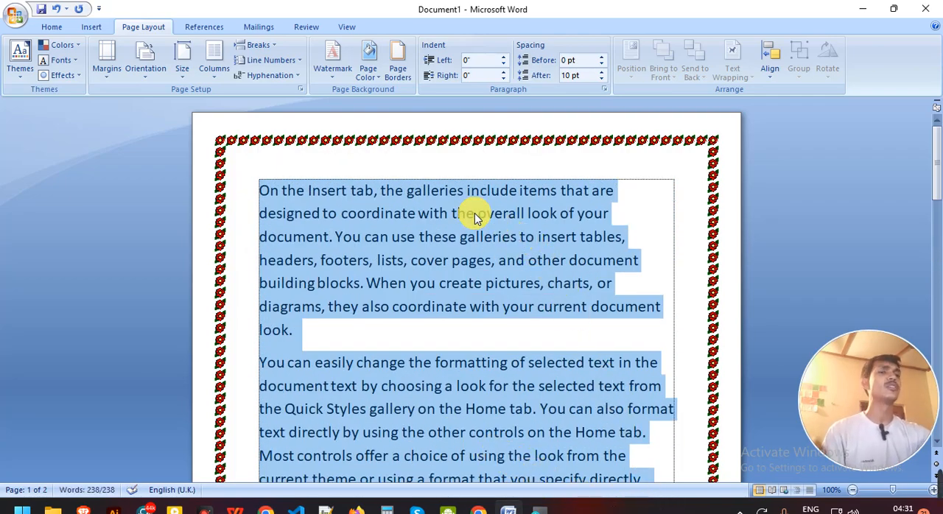
key(ctrl+j)
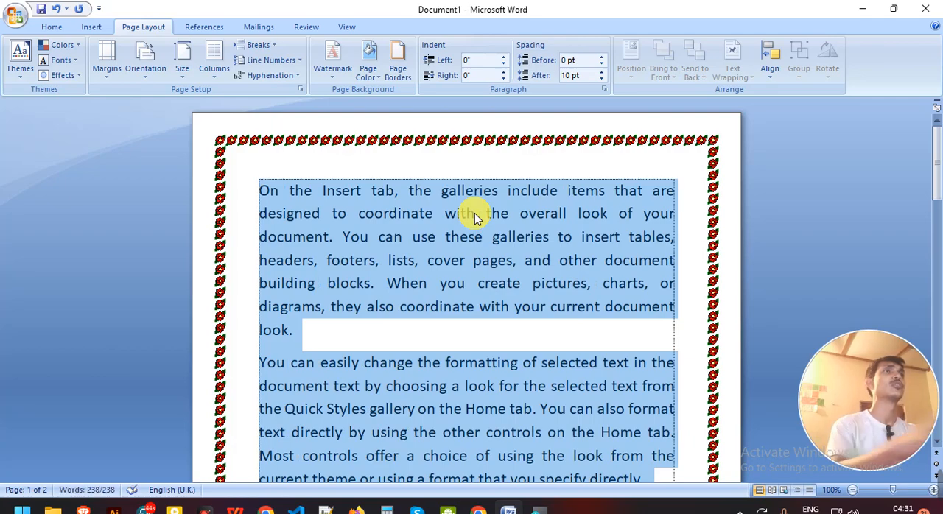
click(481, 237)
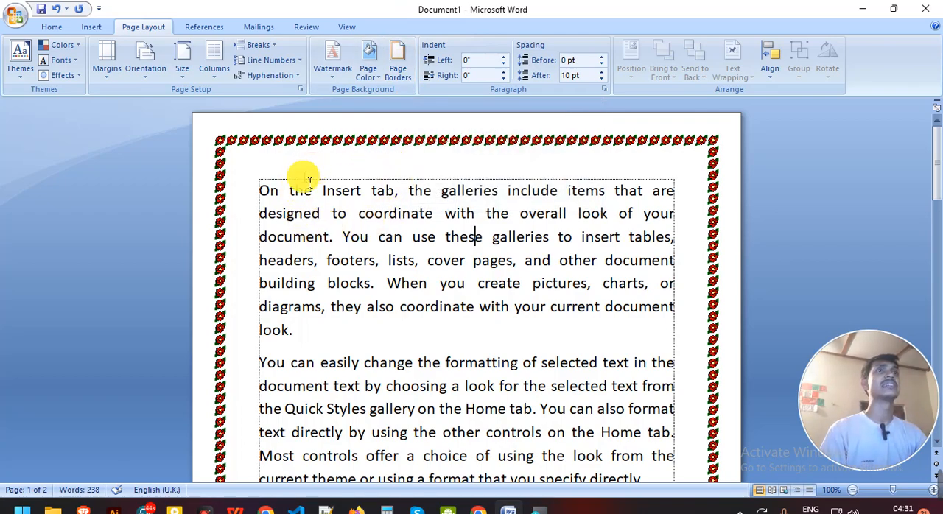
Remove the flower page border from the whole document by setting it to None.
click(402, 83)
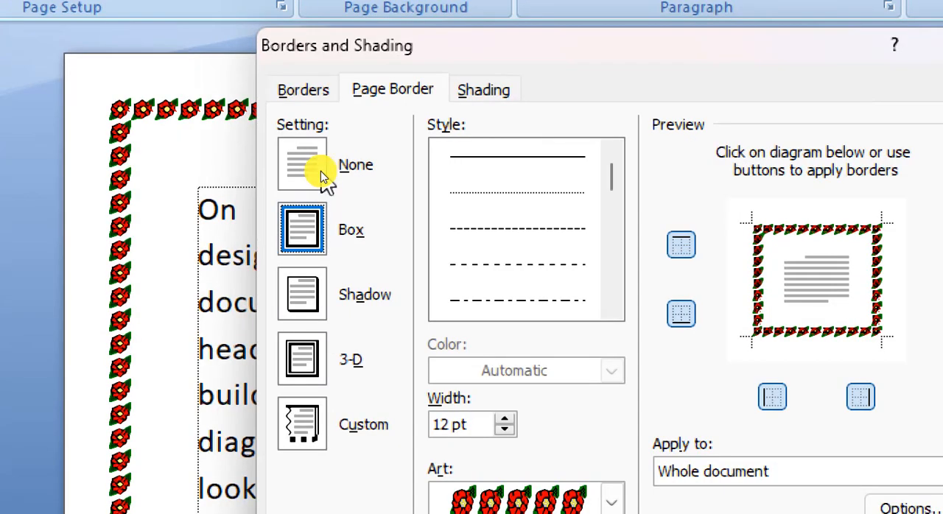
click(309, 170)
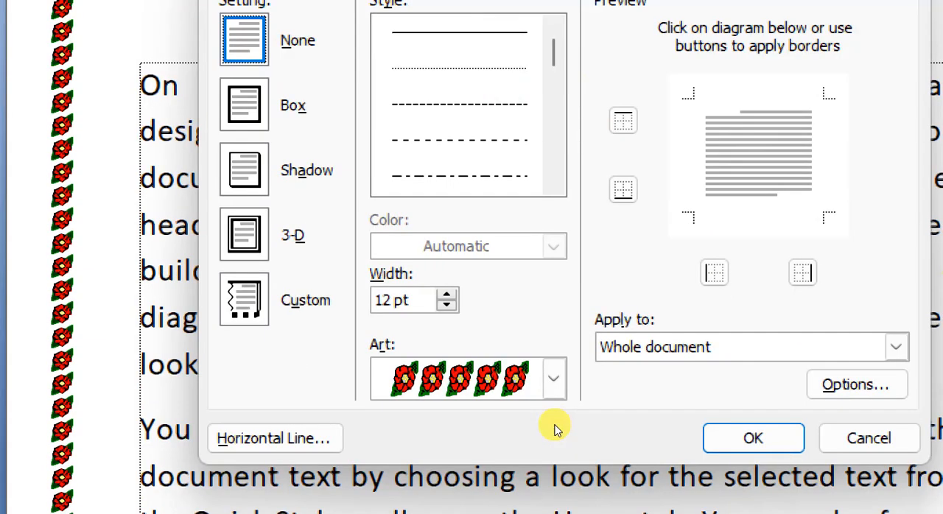
click(764, 440)
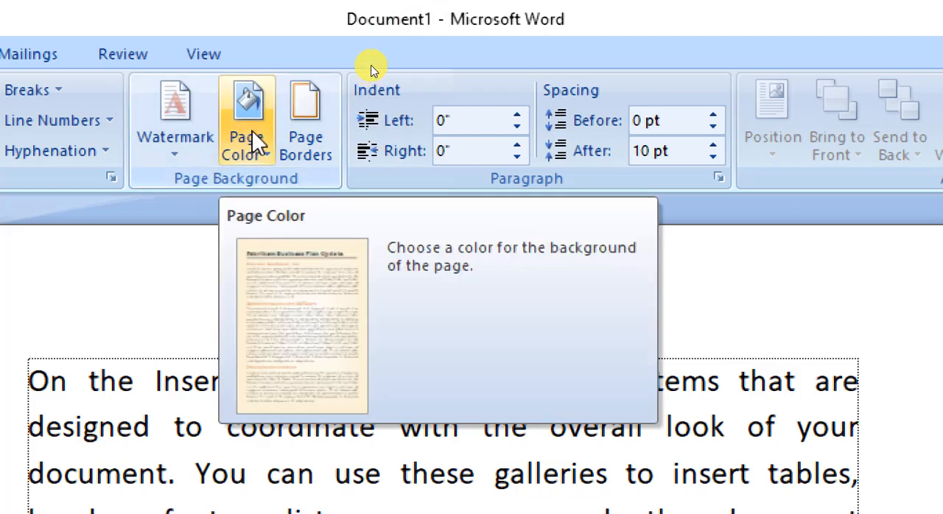
Set the page background to the standard dark blue color and look over the page.
click(252, 133)
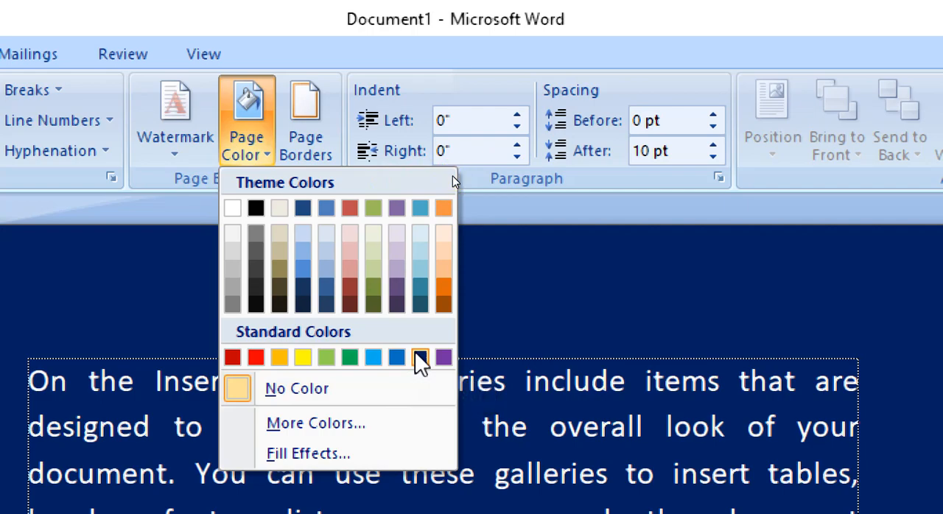
click(420, 360)
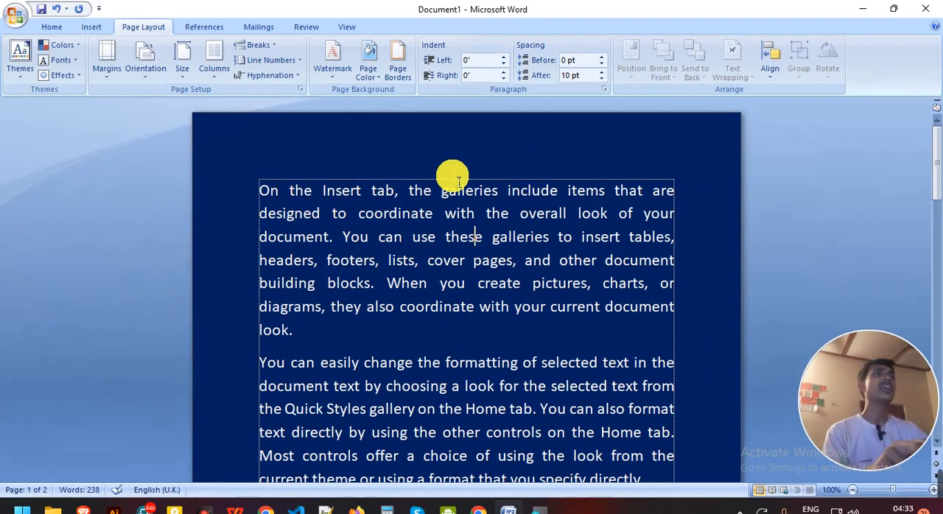
scroll(467, 233, down, 3)
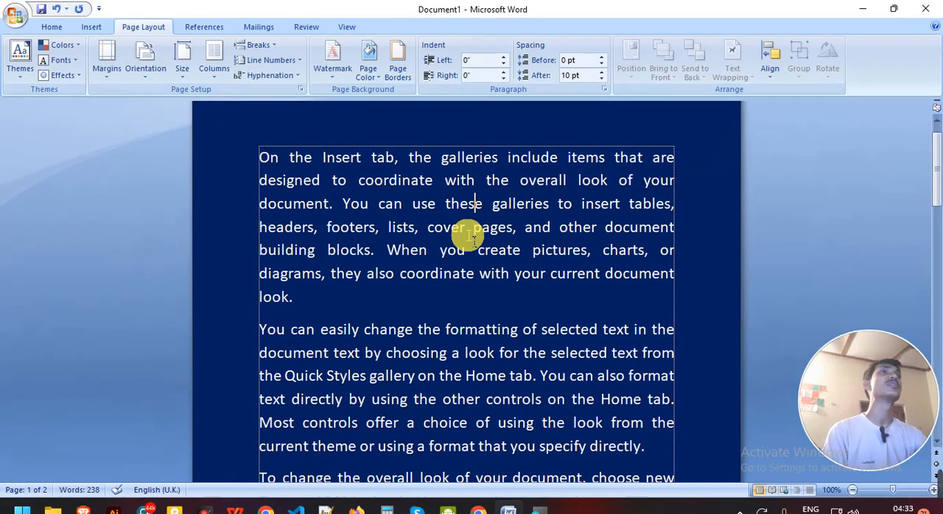
scroll(467, 236, up, 3)
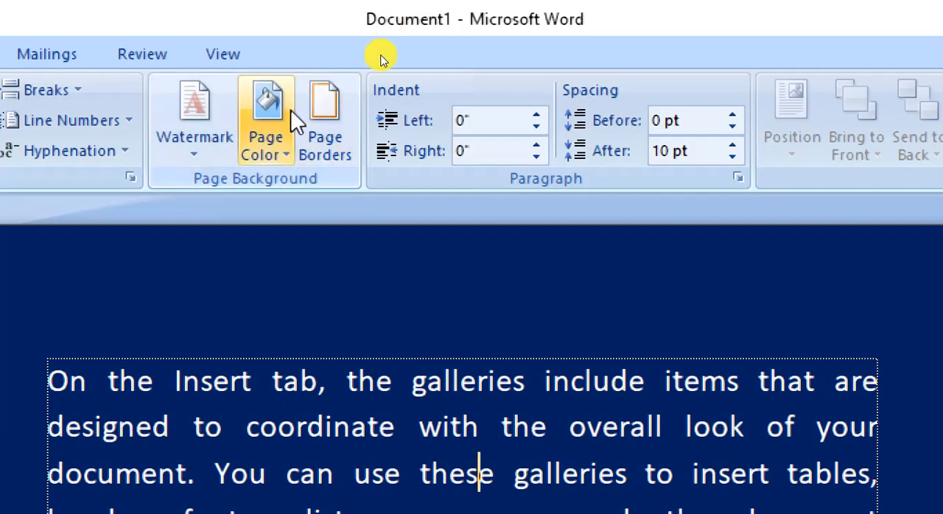
Reset the page background to No Color and look over the page.
click(292, 118)
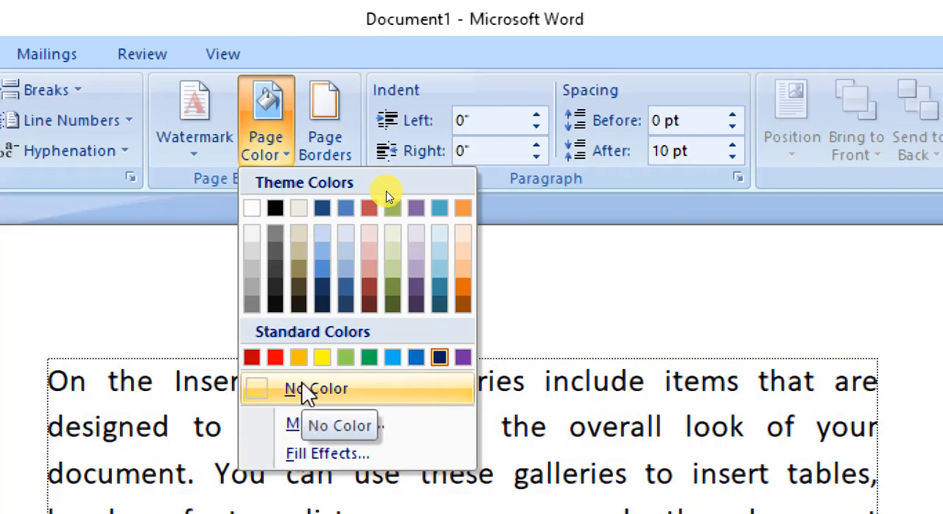
click(305, 389)
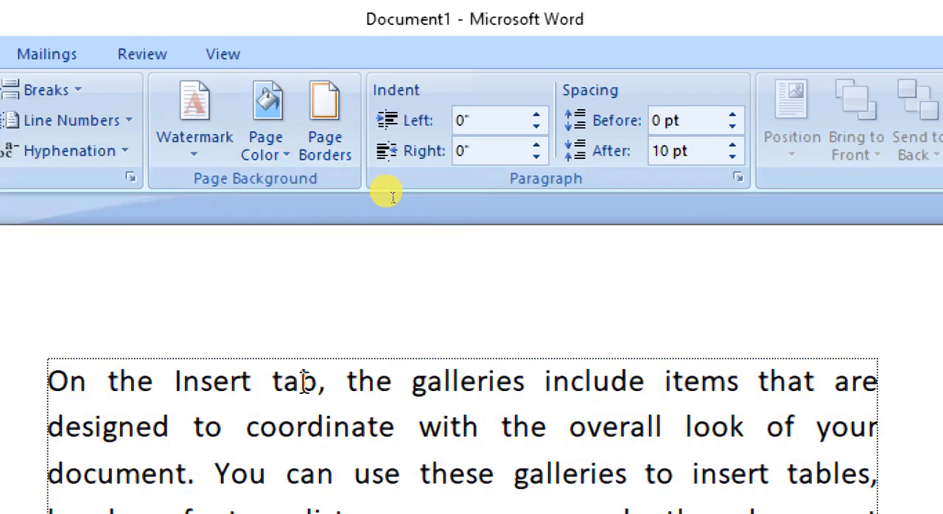
scroll(303, 384, down, 2)
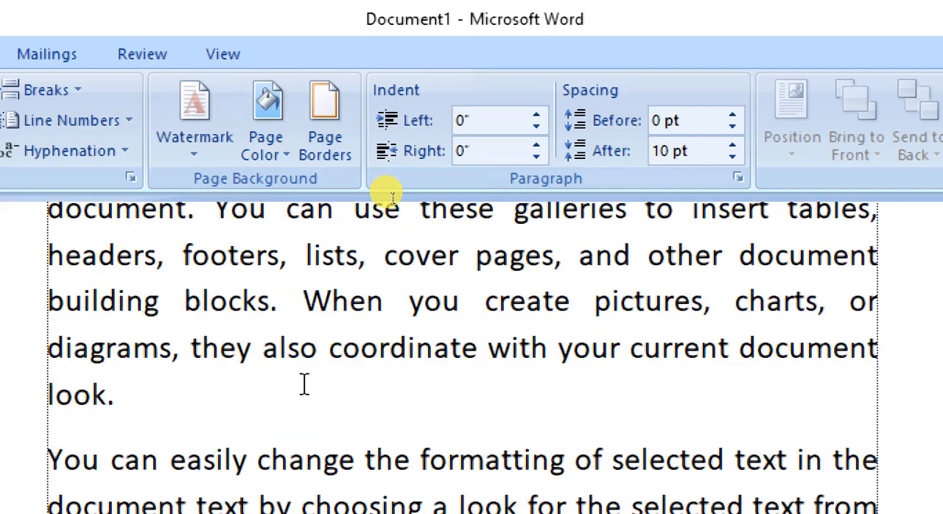
scroll(303, 383, up, 2)
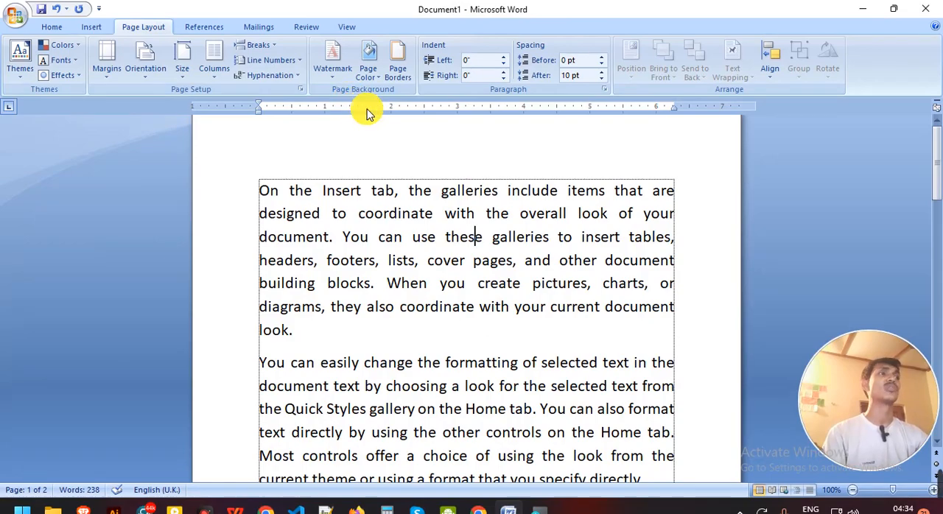
Apply the diagonal DO NOT COPY 1 watermark behind the document text and review it on the page.
click(341, 77)
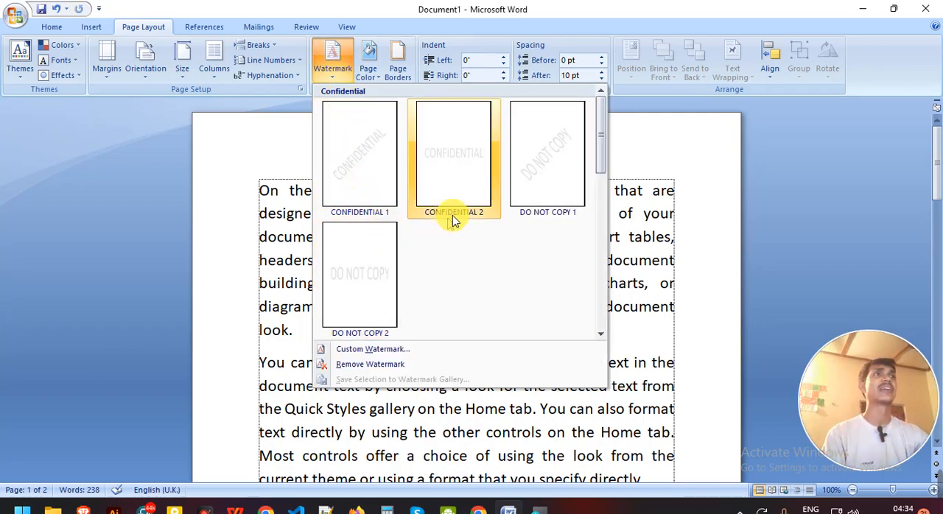
click(543, 181)
scroll(501, 344, down, 3)
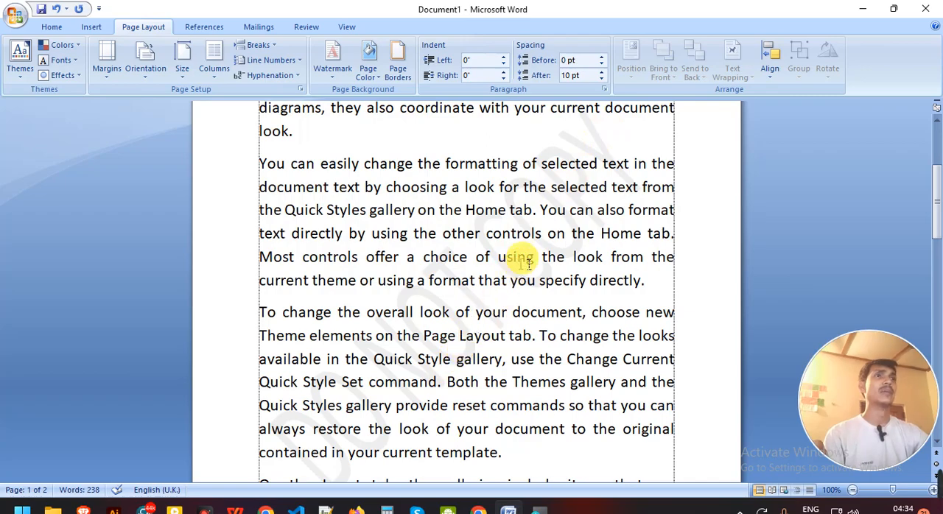
scroll(545, 228, up, 2)
scroll(522, 310, down, 3)
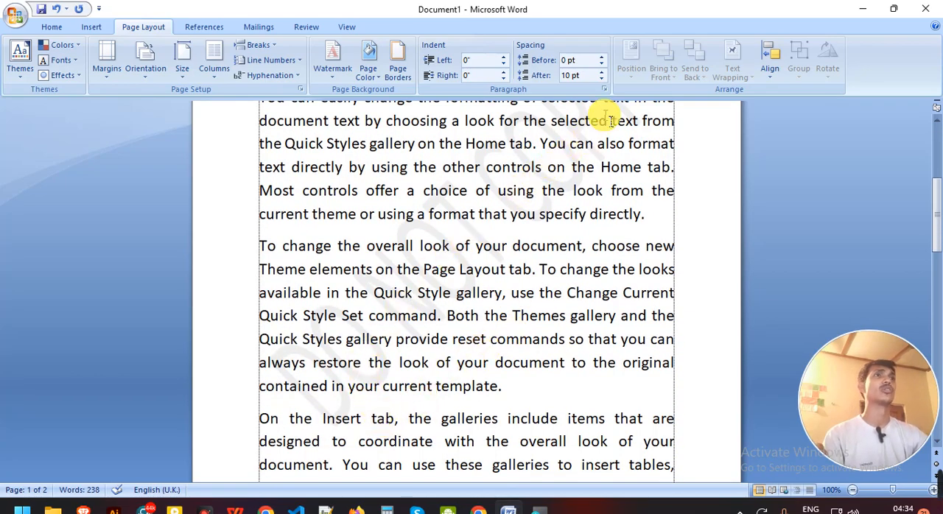
scroll(443, 374, up, 2)
scroll(448, 378, up, 2)
scroll(442, 372, down, 2)
scroll(451, 378, down, 2)
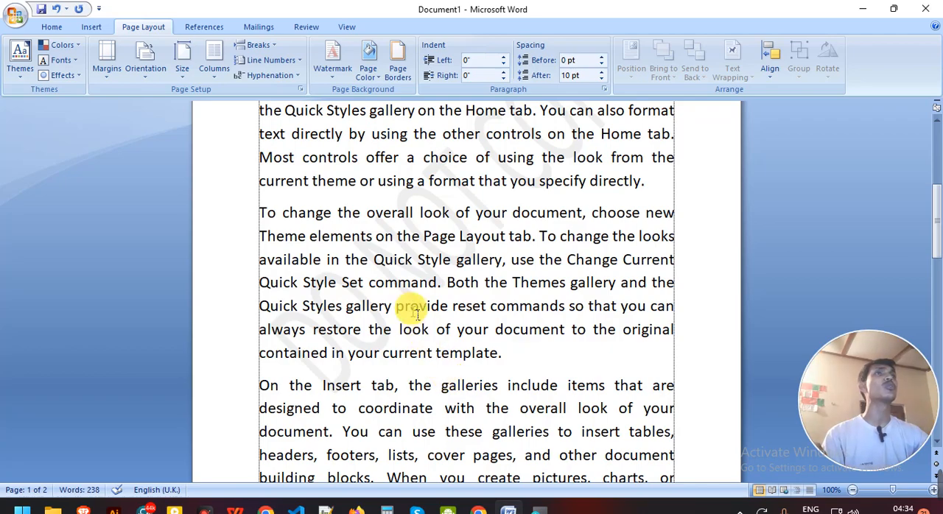
click(336, 65)
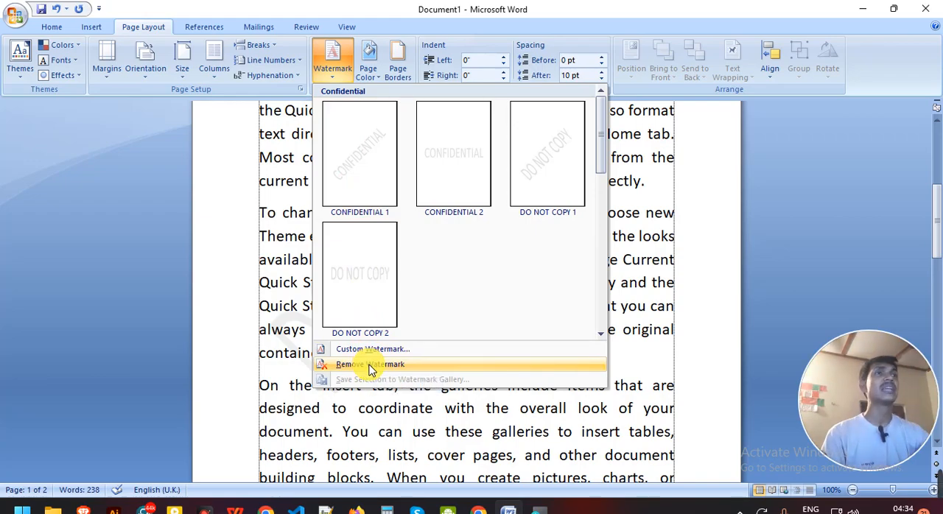
click(661, 313)
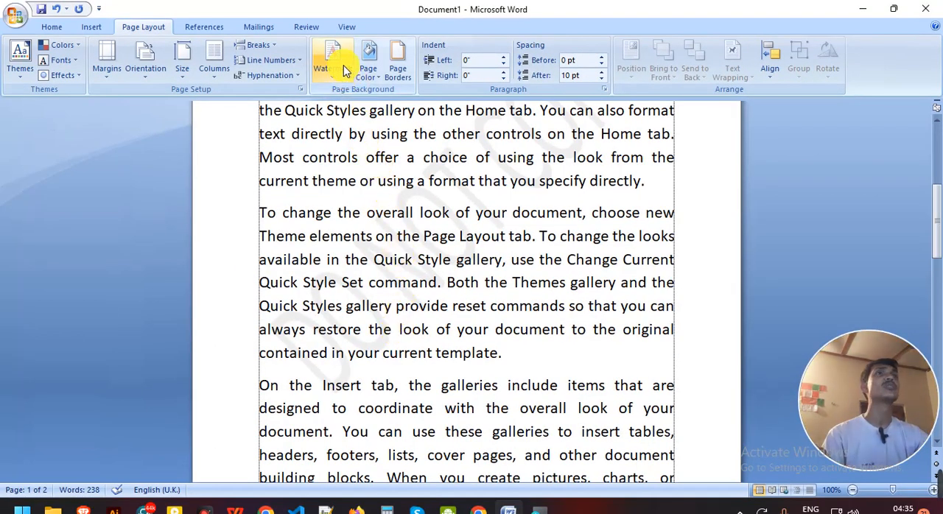
Start a custom text watermark and replace its DO NOT COPY wording with an MSOffice byline containing the author's name.
click(343, 70)
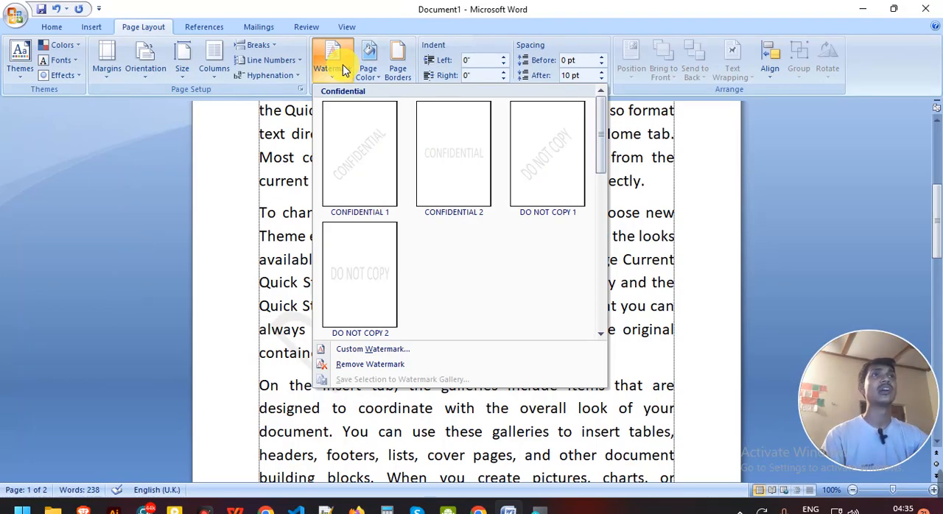
click(354, 351)
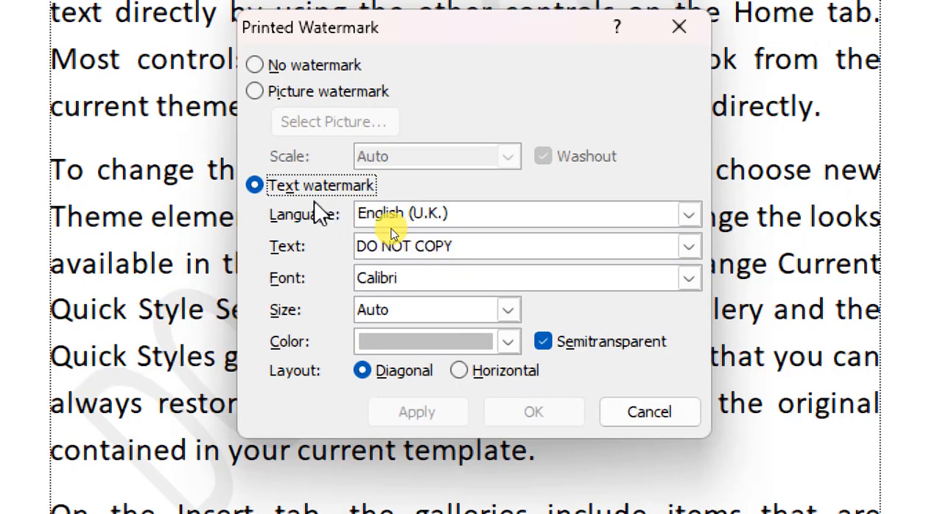
drag(454, 248, 335, 258)
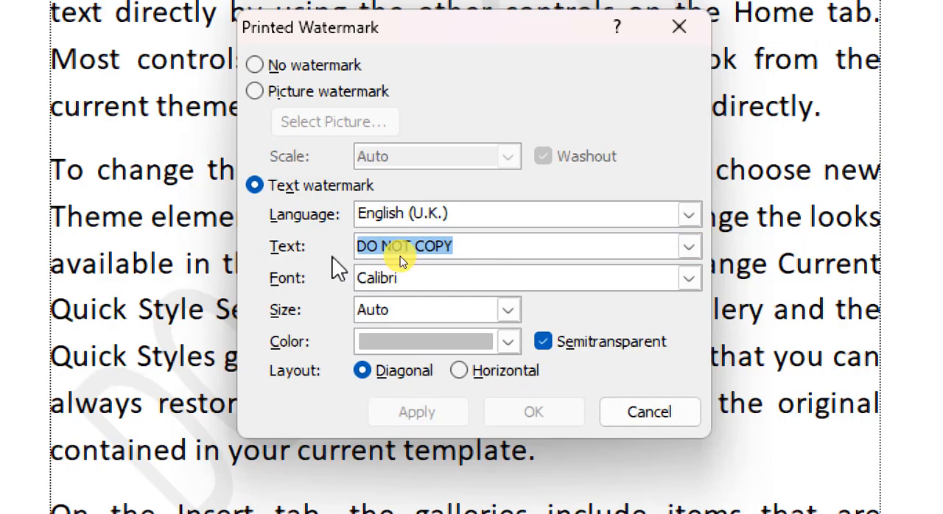
text(Shi)
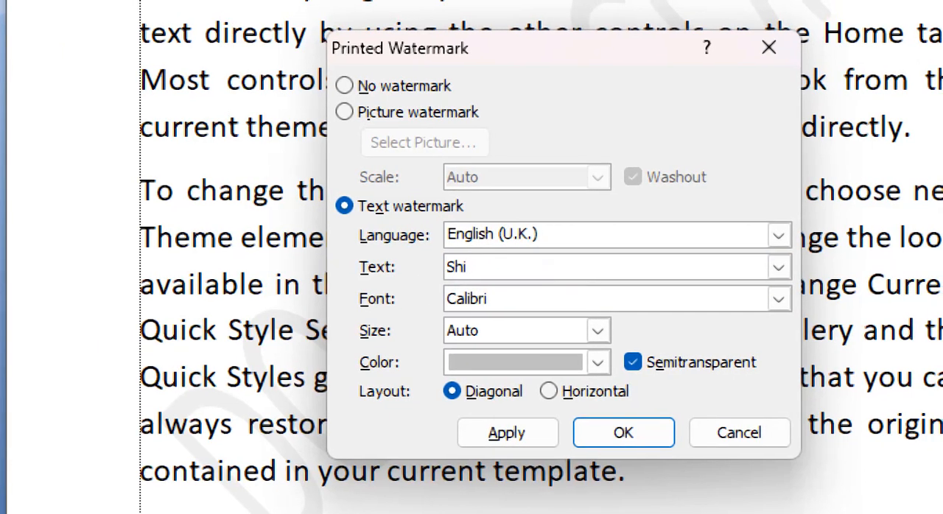
text(mu)
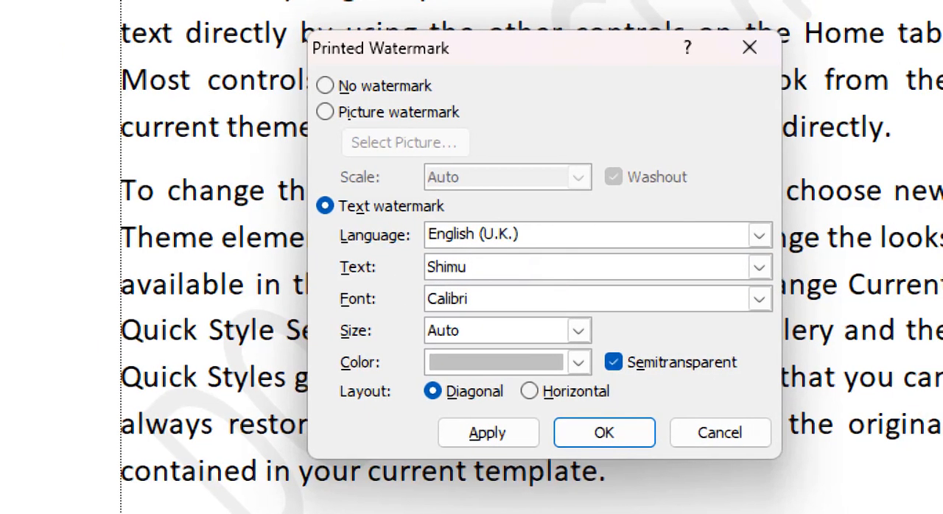
key(BackSpace)
key(BackSpace)
key(BackSpace)
key(BackSpace)
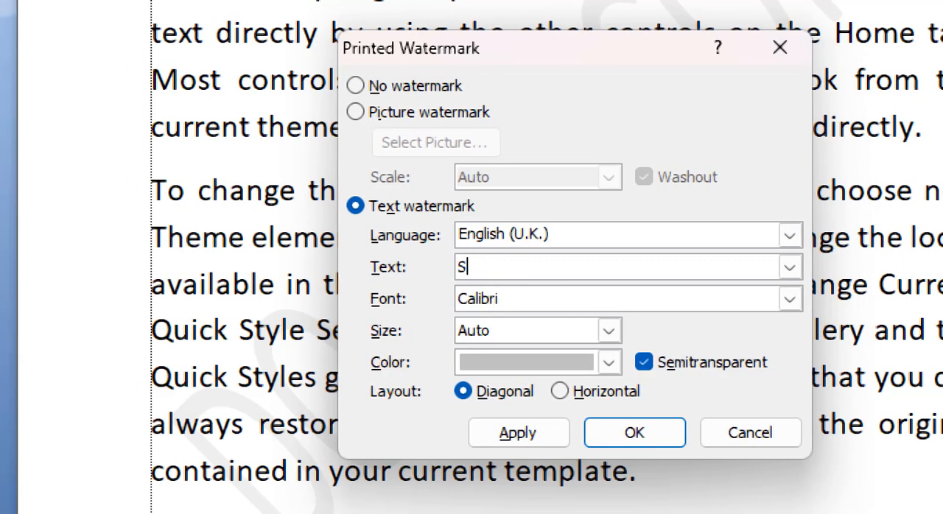
key(BackSpace)
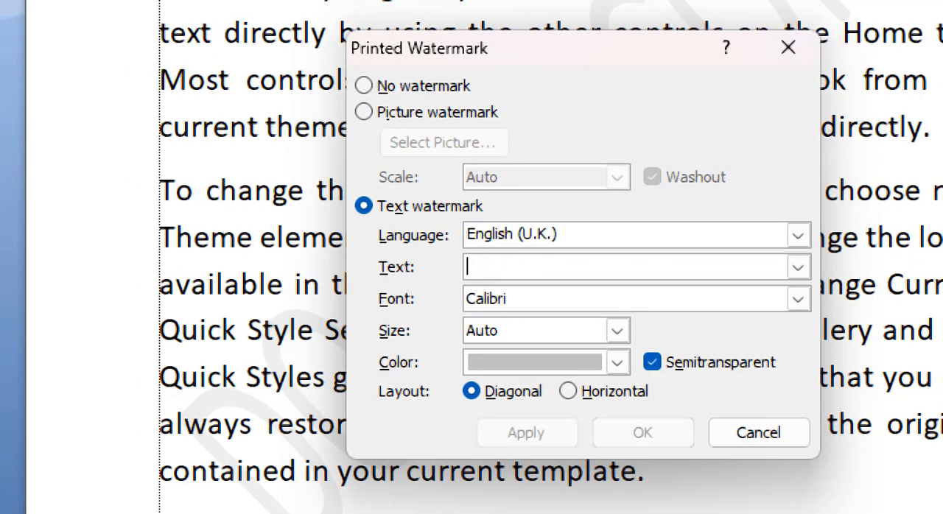
text(MS)
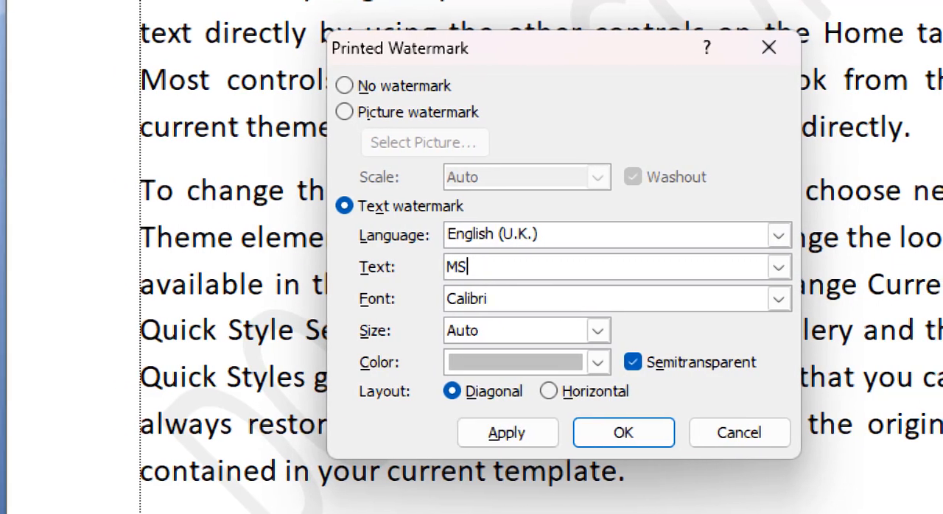
key(BackSpace)
text(Offiv)
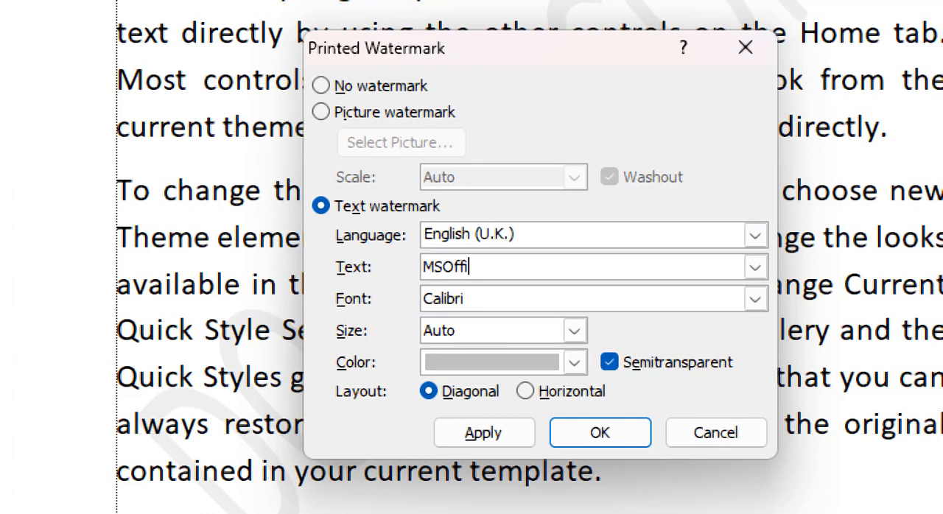
text(ce)
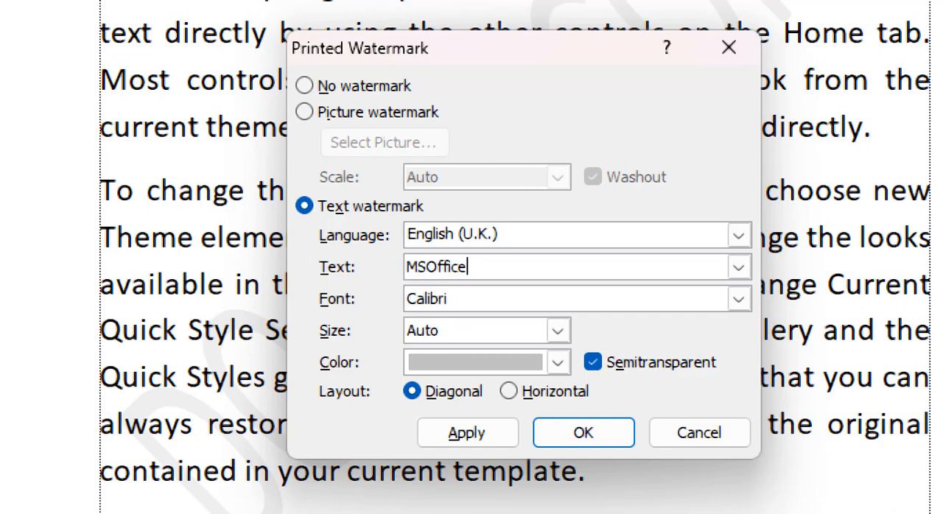
text(b)
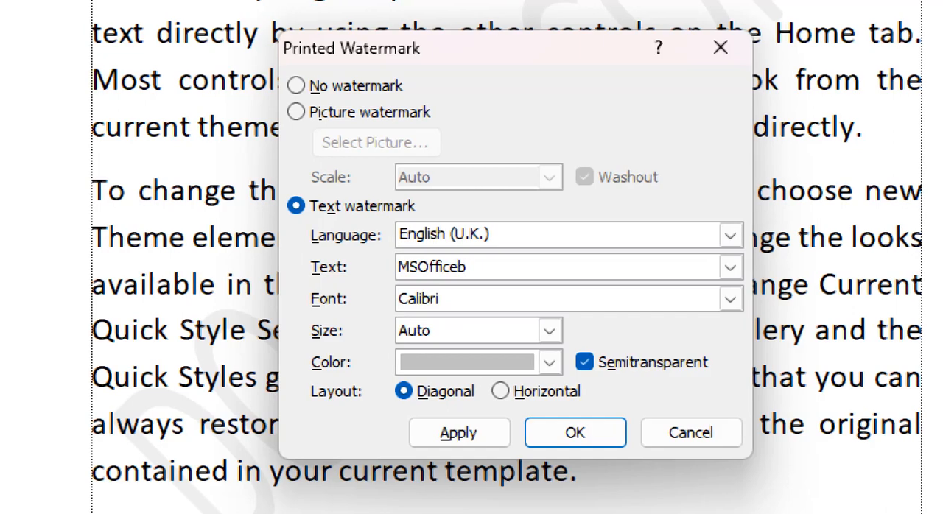
text(ys)
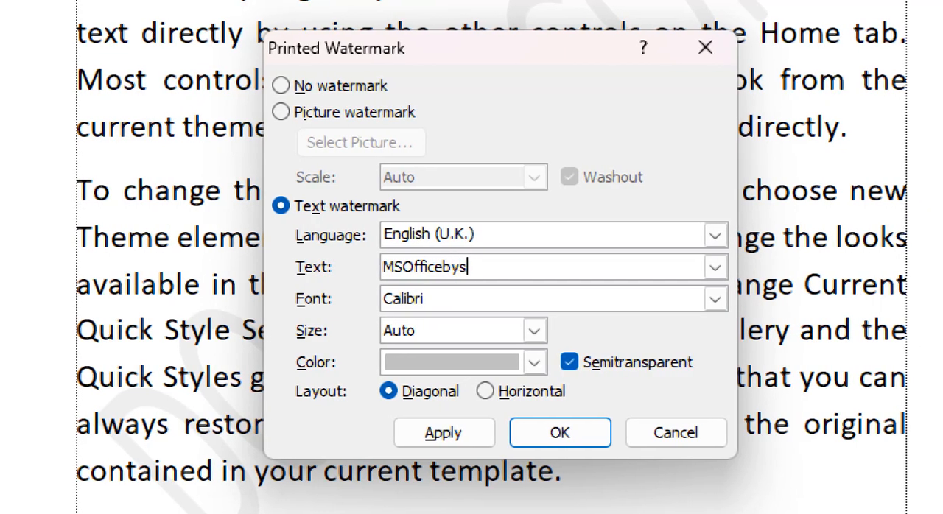
text(himul)
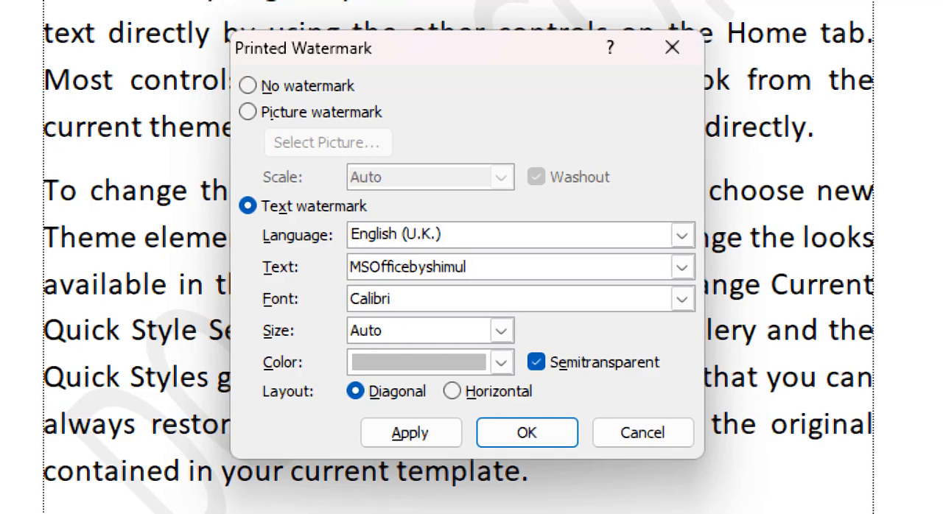
text(it)
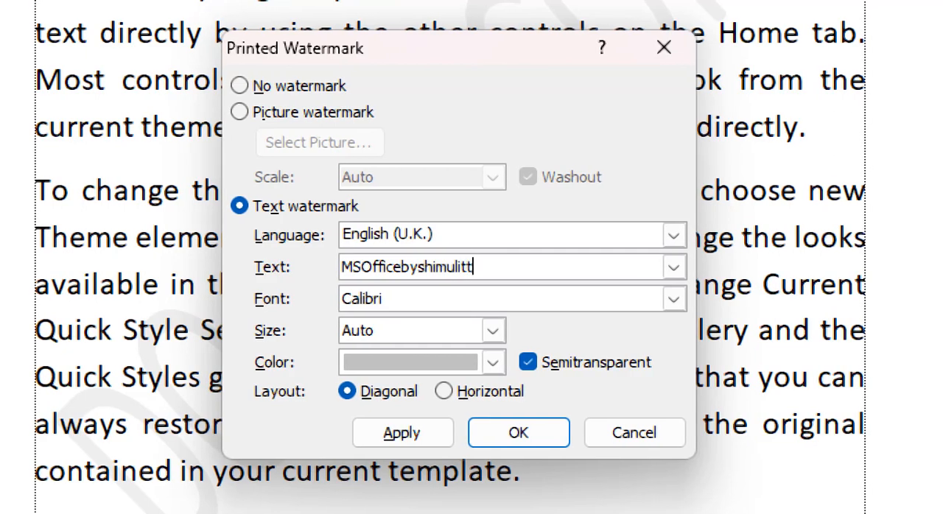
text(tc)
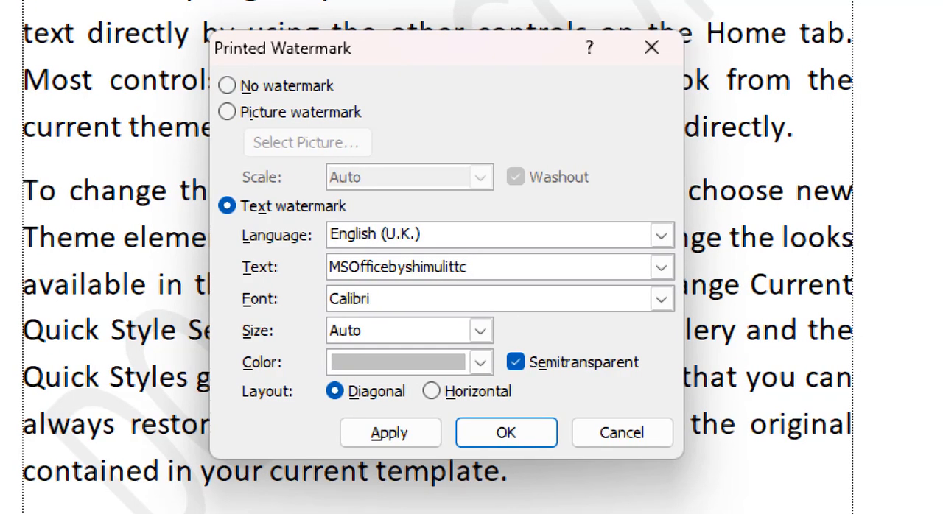
Set the custom text watermark's color to the red theme color and apply it to the document.
click(425, 370)
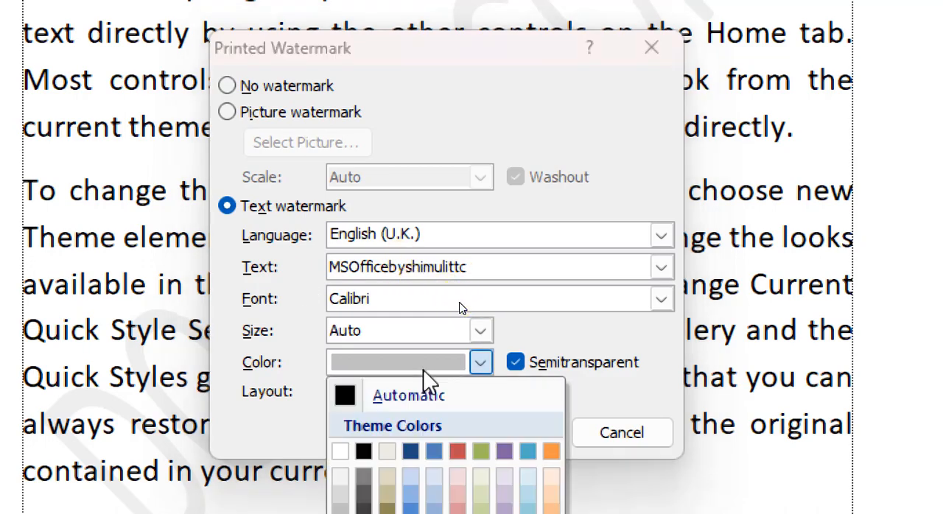
click(459, 450)
click(493, 435)
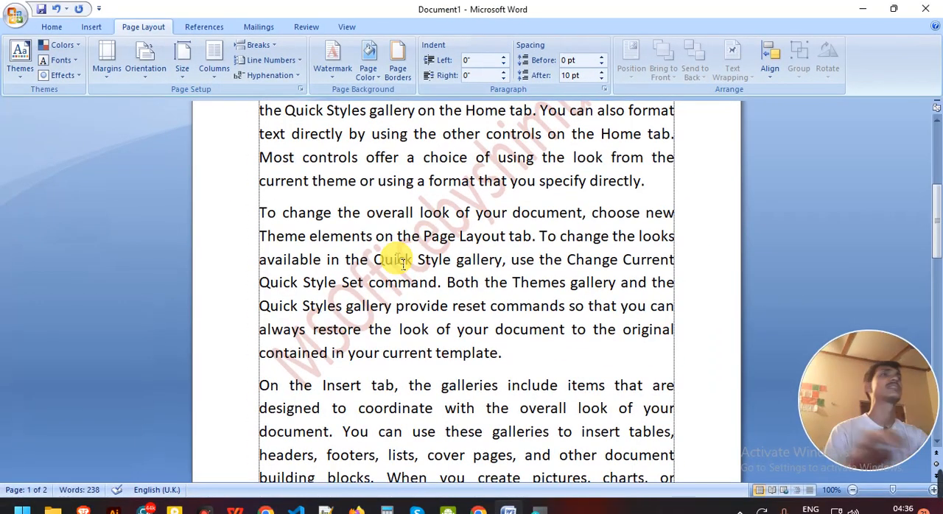
Examine how the red diagonal text watermark sits behind the paragraphs across the page.
scroll(403, 264, up, 2)
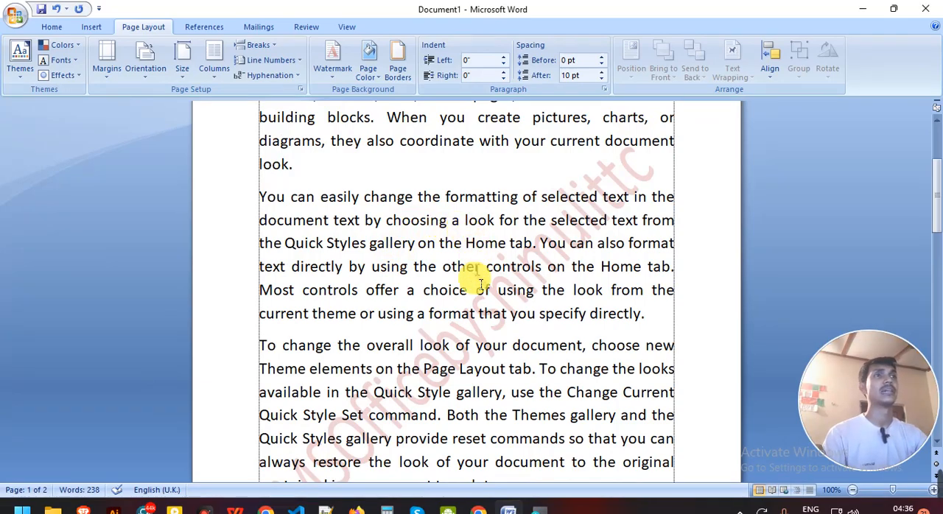
scroll(471, 317, down, 2)
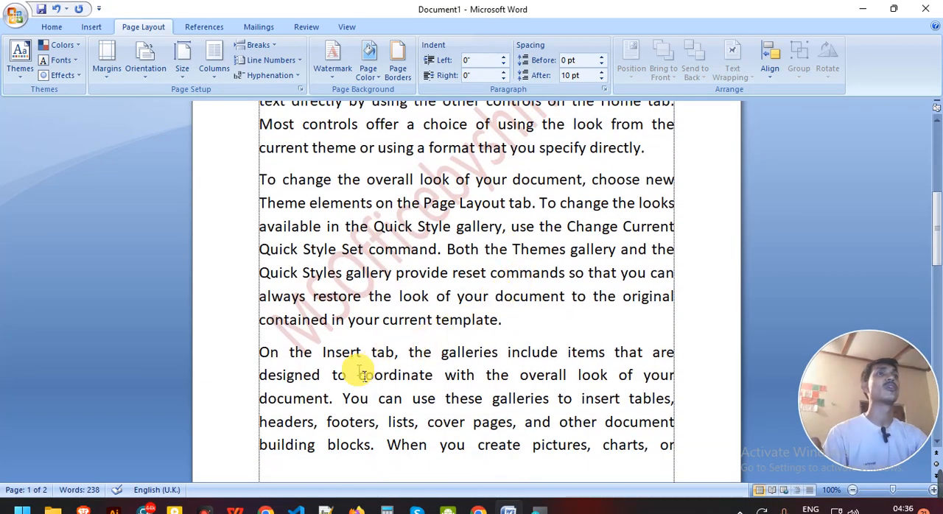
scroll(359, 367, up, 2)
scroll(380, 363, down, 2)
scroll(383, 364, up, 3)
scroll(383, 364, down, 1)
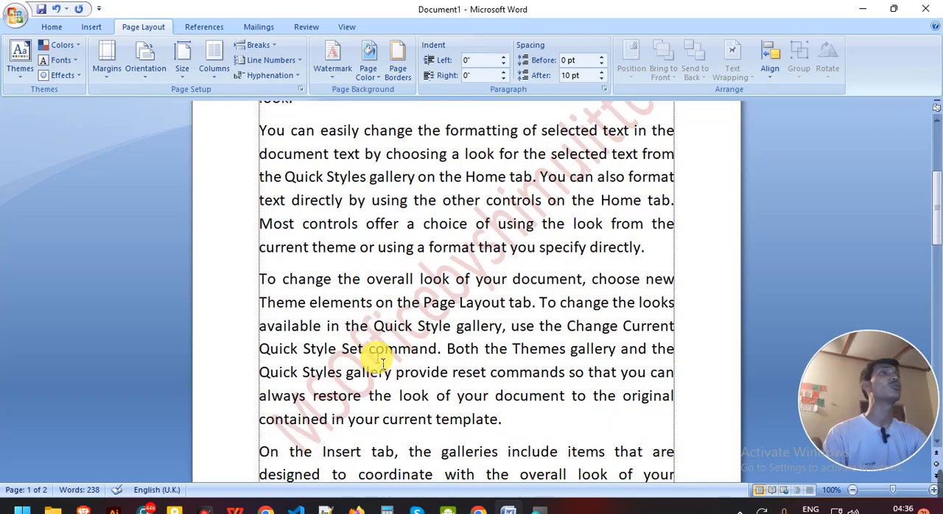
scroll(382, 363, up, 2)
scroll(382, 363, down, 2)
scroll(382, 363, up, 1)
scroll(382, 363, down, 1)
scroll(382, 364, up, 3)
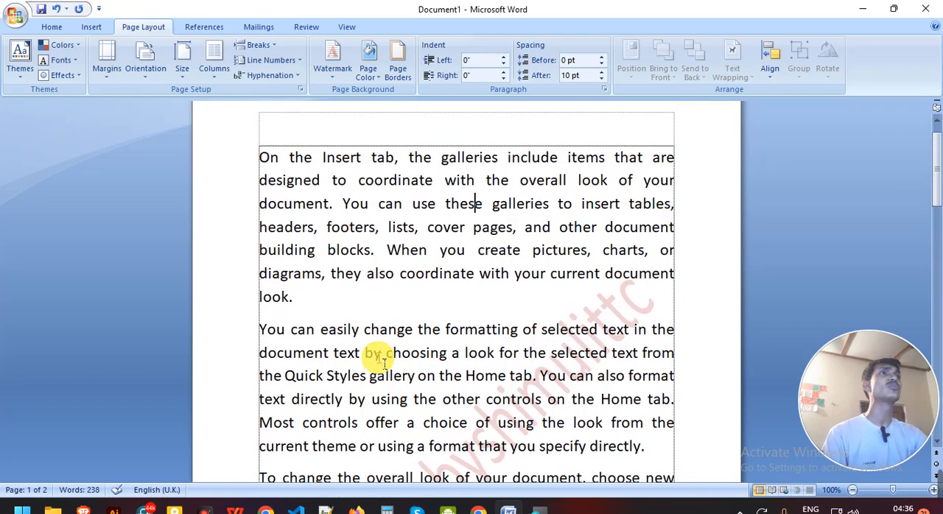
scroll(382, 363, down, 2)
scroll(383, 364, down, 1)
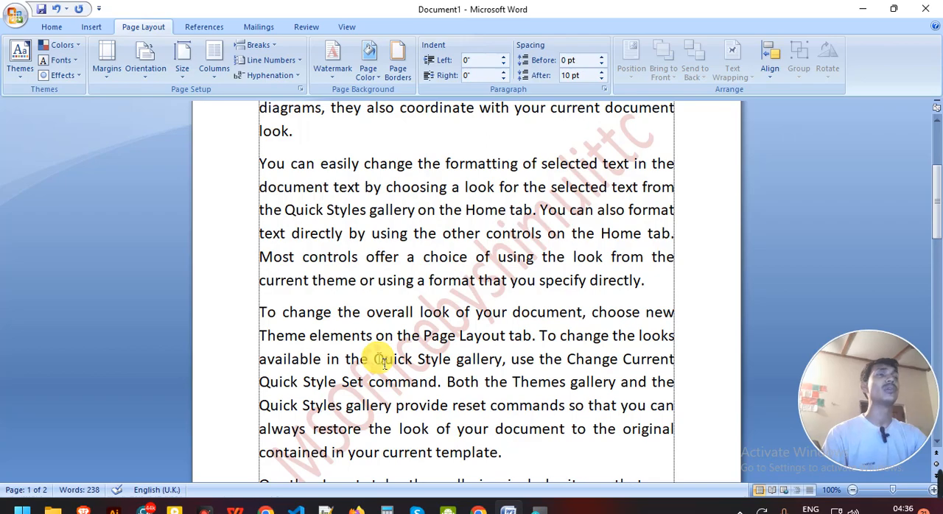
Remove the custom text watermark from the document and look over the page.
click(342, 70)
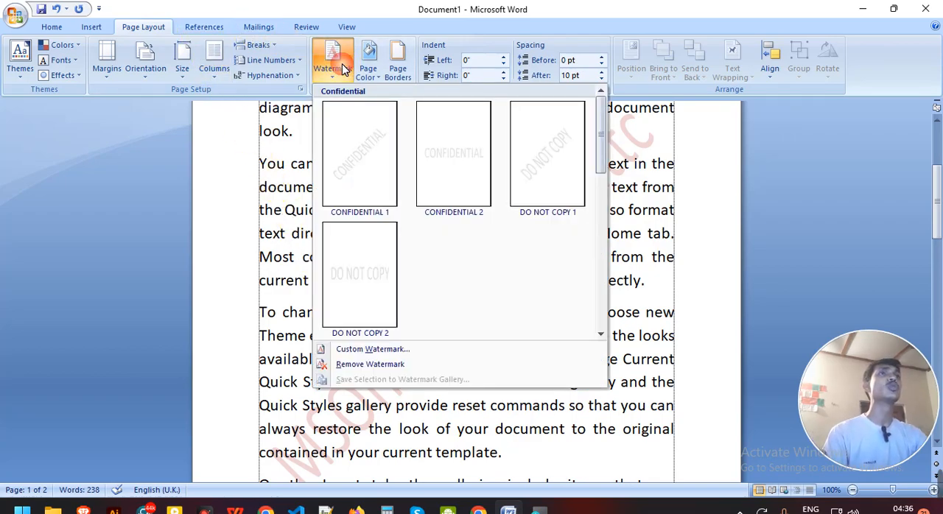
click(370, 365)
scroll(379, 374, up, 3)
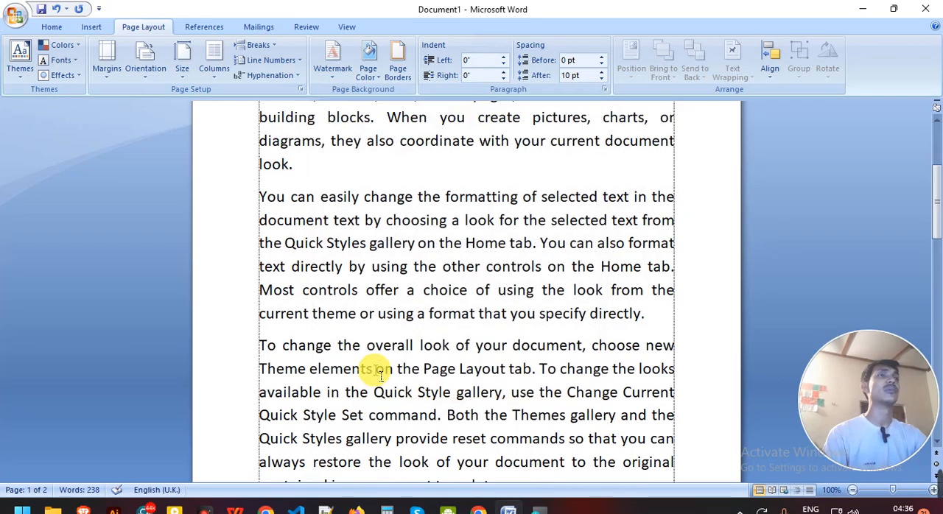
scroll(378, 373, down, 2)
scroll(375, 371, up, 2)
scroll(375, 370, down, 2)
scroll(380, 380, up, 2)
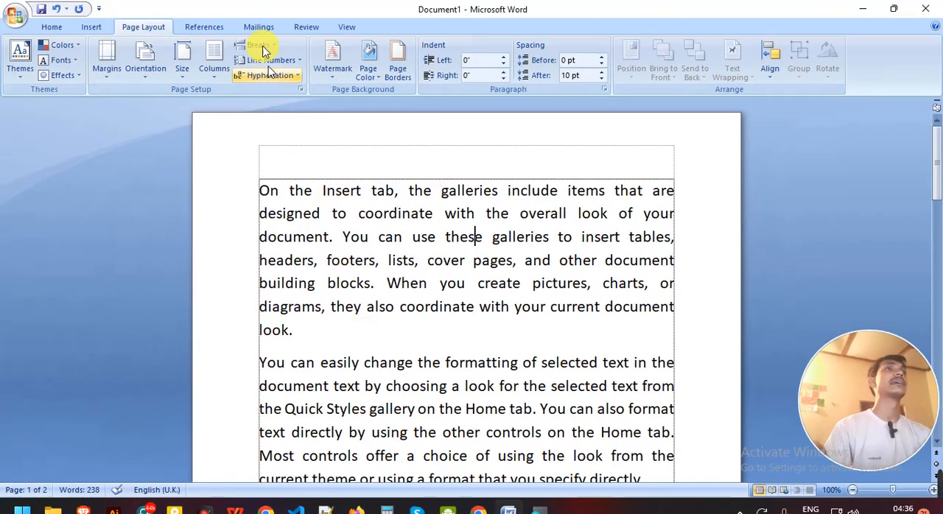
Add a page border of orange cupcake art to the whole document and set the page color to the black theme color.
click(395, 72)
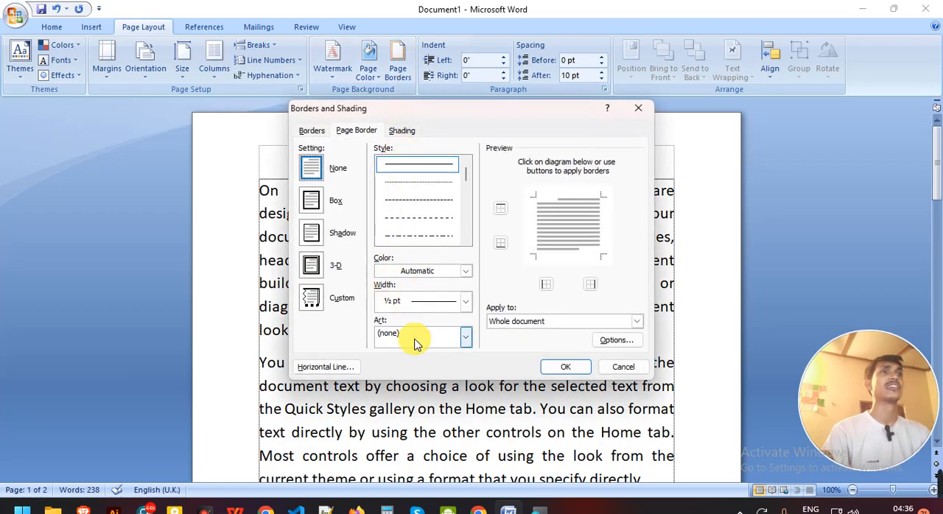
click(415, 343)
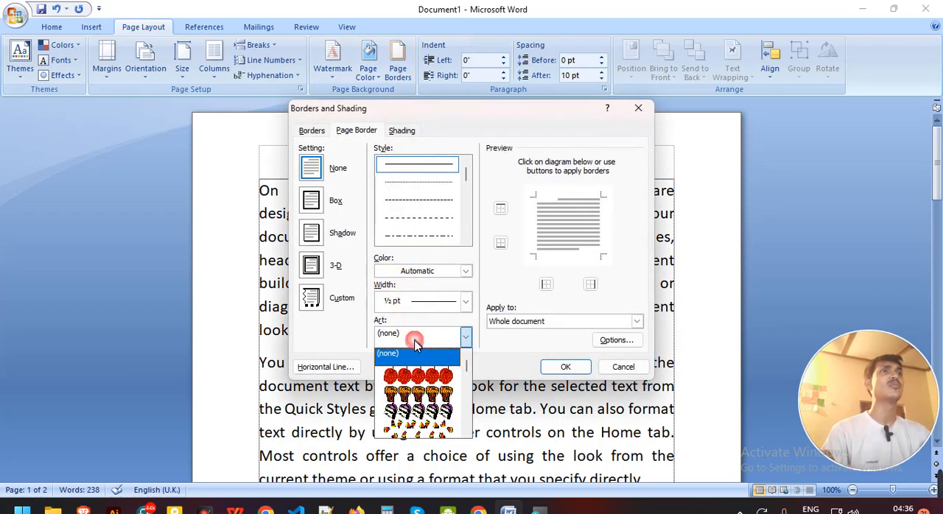
click(417, 395)
click(565, 367)
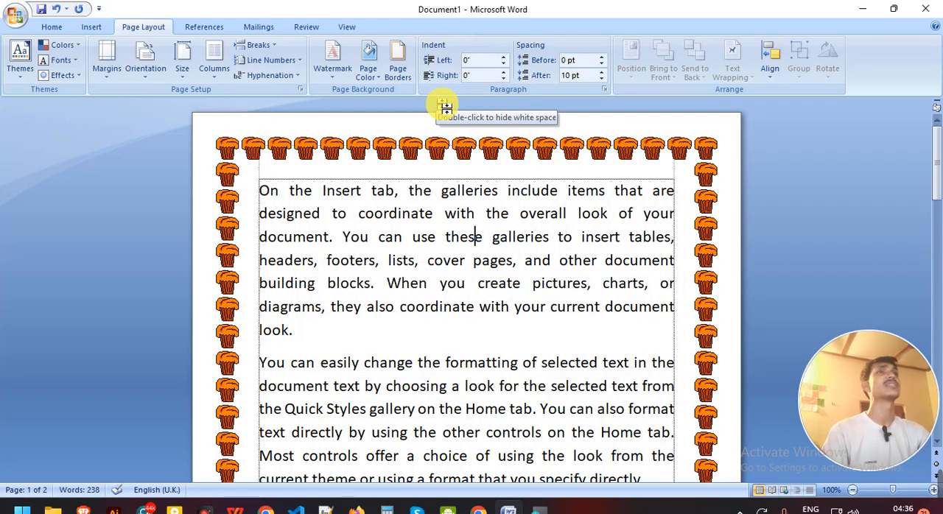
click(374, 67)
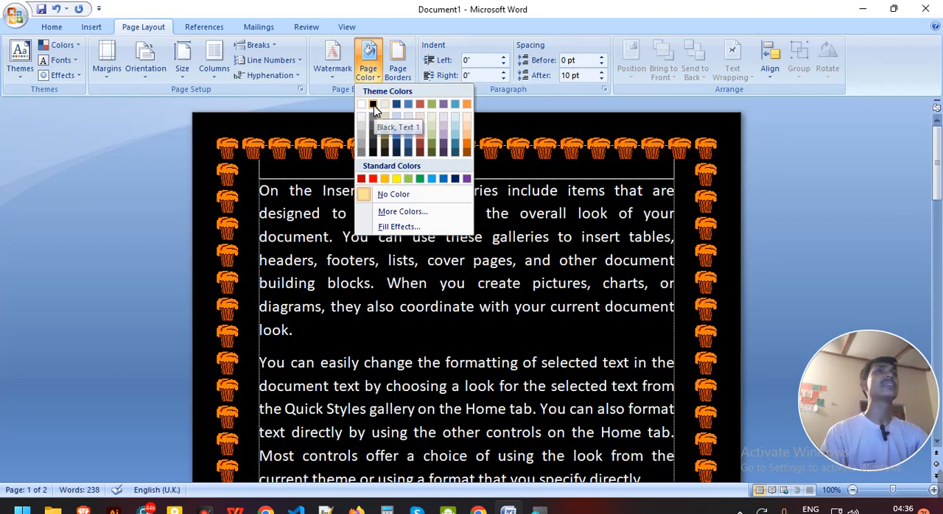
click(373, 104)
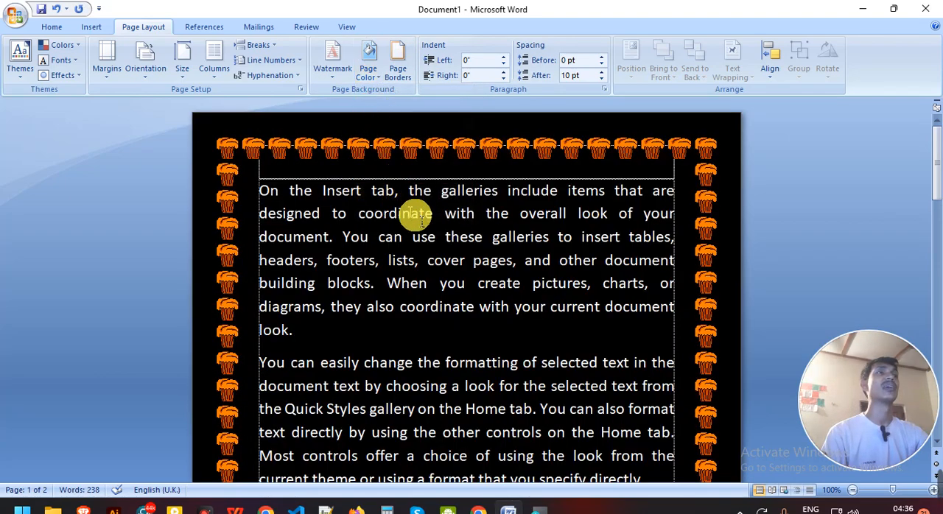
Apply the diagonal DO NOT COPY 1 watermark to the black pages and review it behind the text.
click(337, 63)
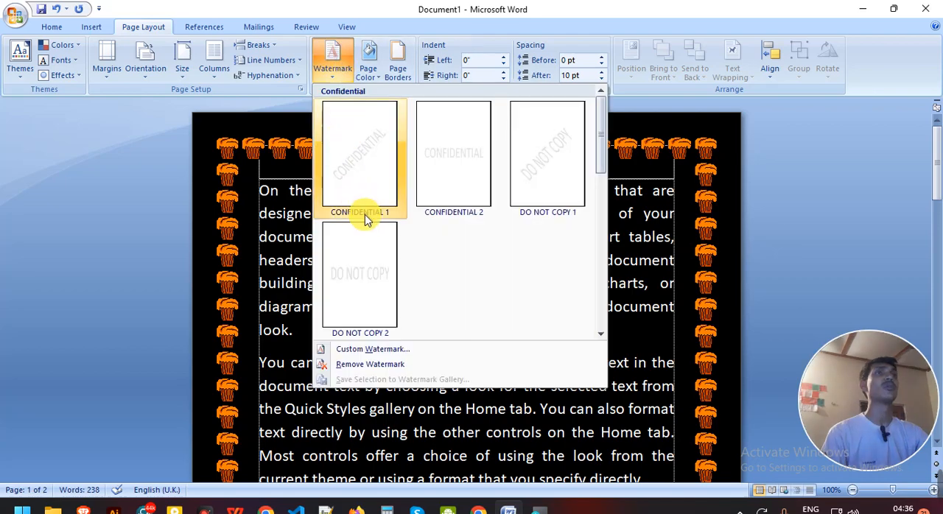
click(563, 164)
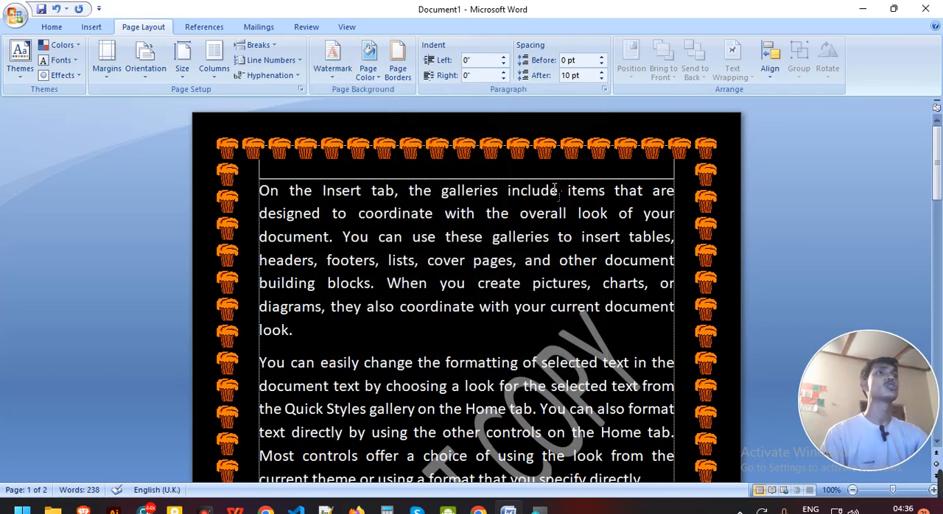
scroll(520, 449, down, 3)
scroll(521, 449, up, 2)
scroll(524, 448, down, 3)
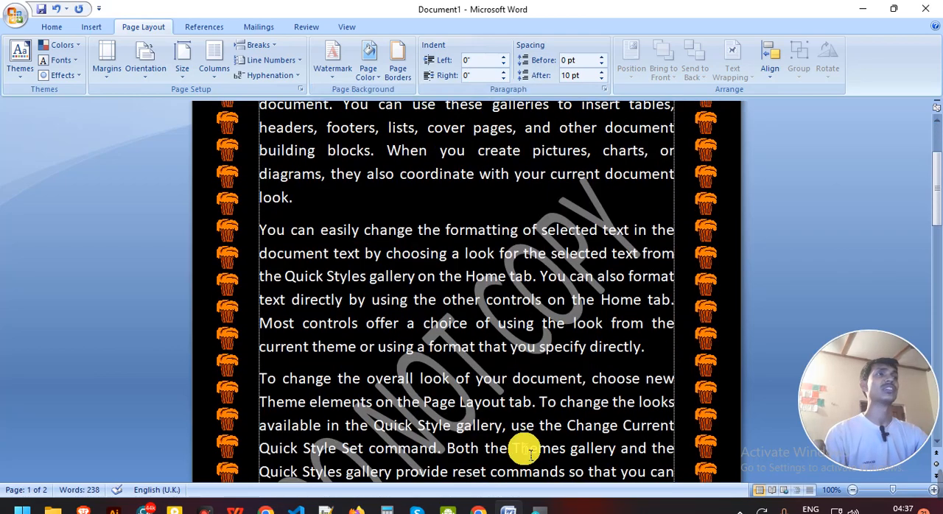
scroll(516, 420, up, 4)
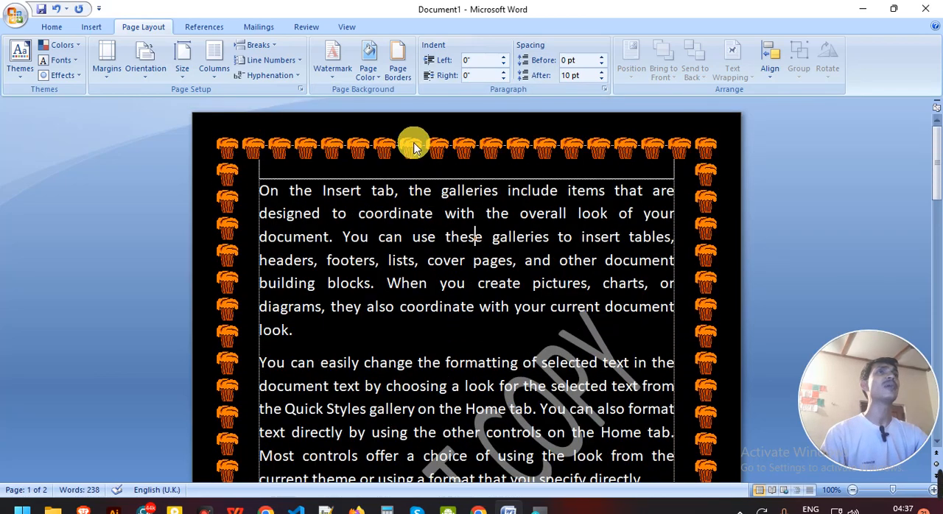
Remove the orange cupcake page border from the whole document and set the page color to No Color.
click(399, 70)
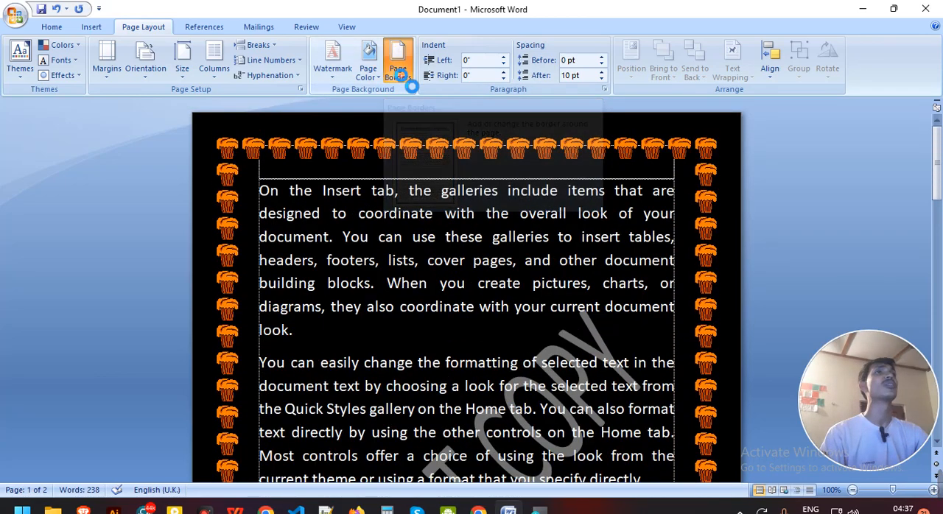
click(311, 170)
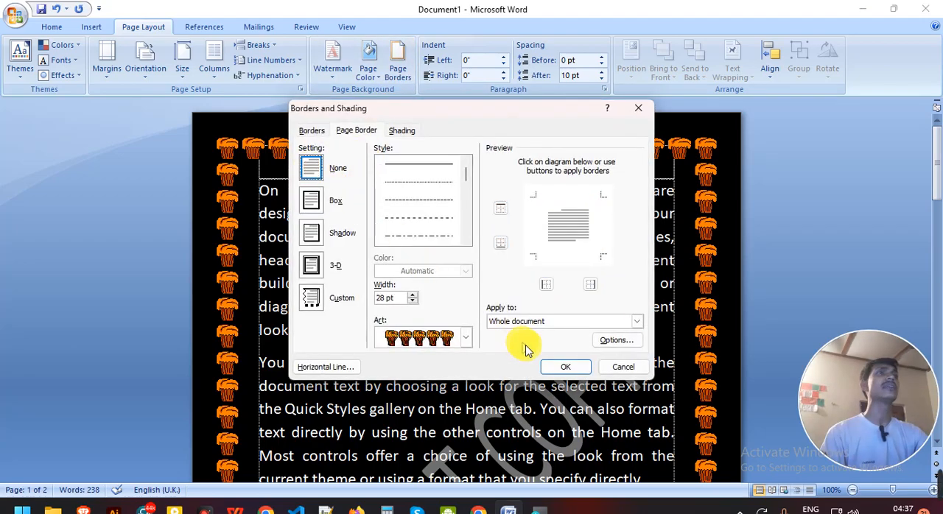
click(565, 366)
click(373, 81)
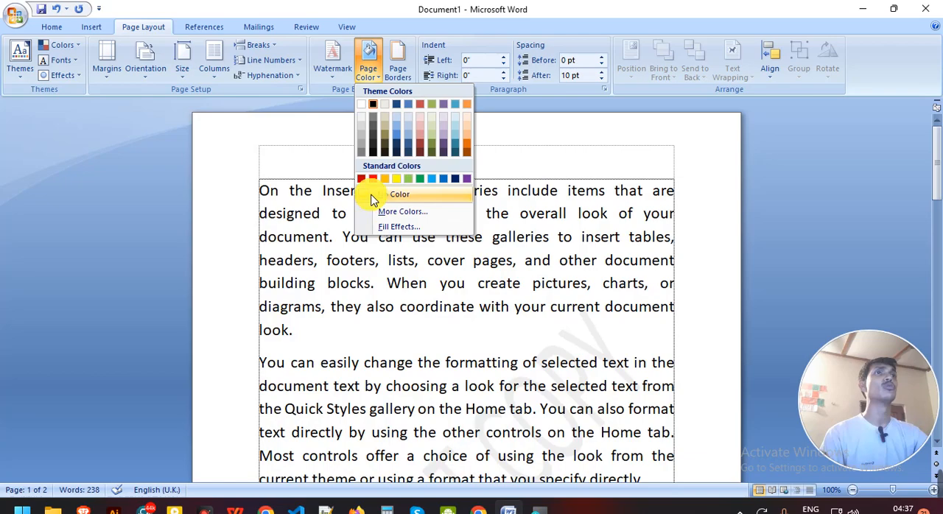
click(372, 197)
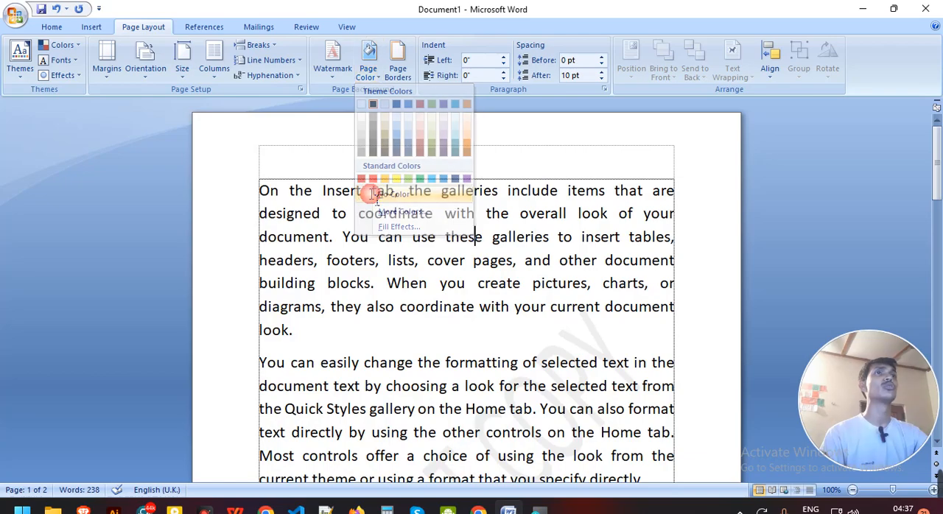
Remove the DO NOT COPY watermark from the pages and place the text cursor at the end of the first paragraph.
click(334, 74)
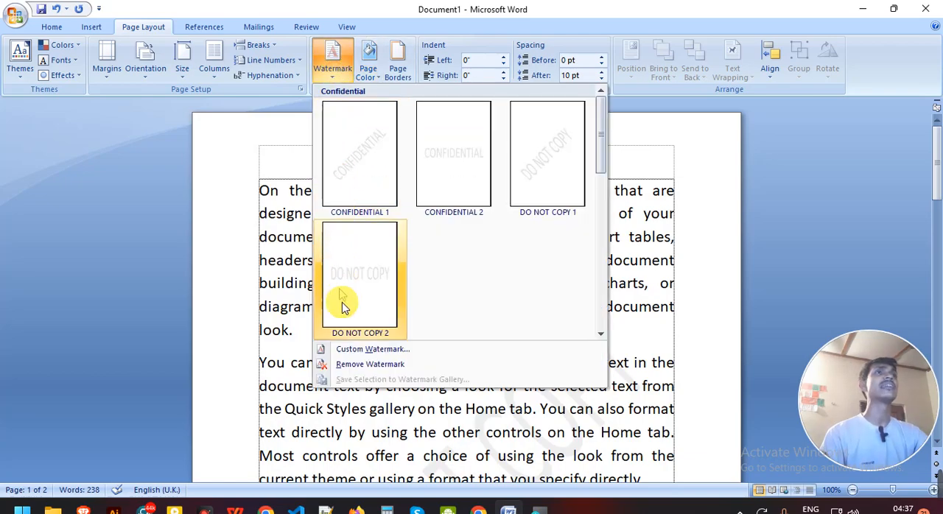
click(354, 366)
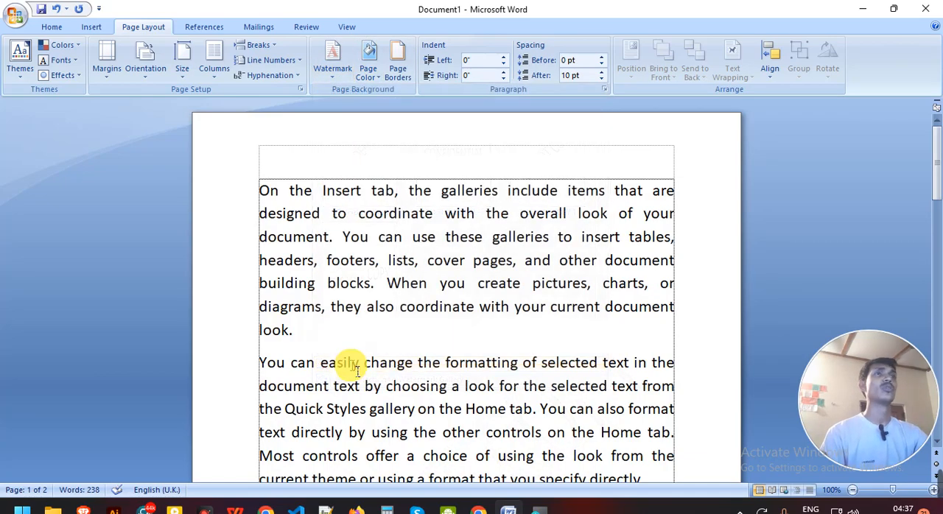
click(325, 343)
click(325, 343)
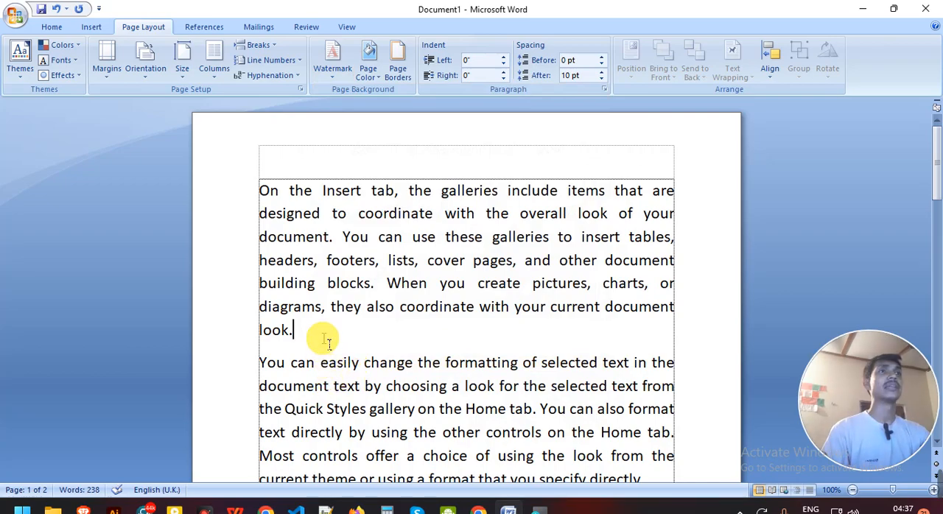